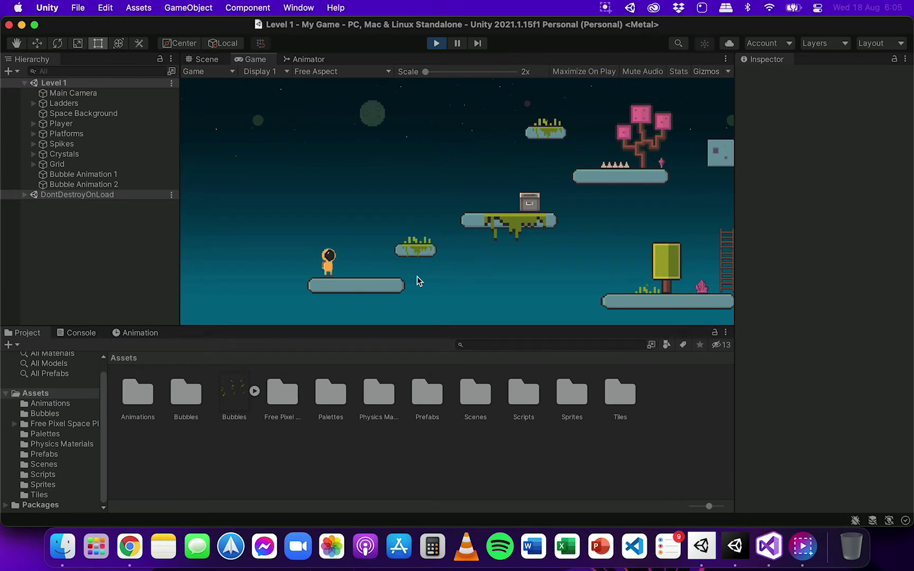
# Step: Make the astronaut player jump and move right in the running Level 1 game
pyautogui.press('space')
pyautogui.press('Right')
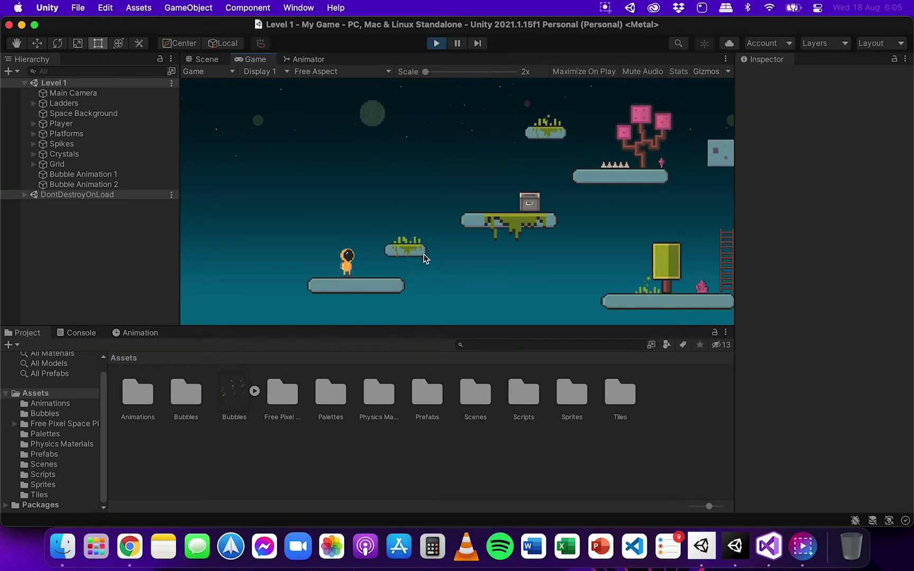
# Step: Stop the game and open the Animator window on the Player object's controller graph
pyautogui.click(436, 43)
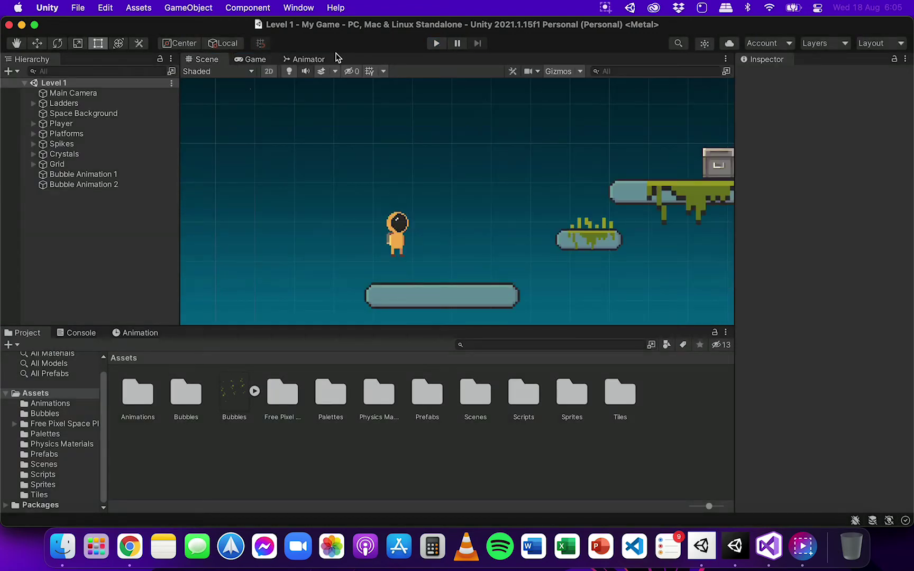
pyautogui.click(301, 59)
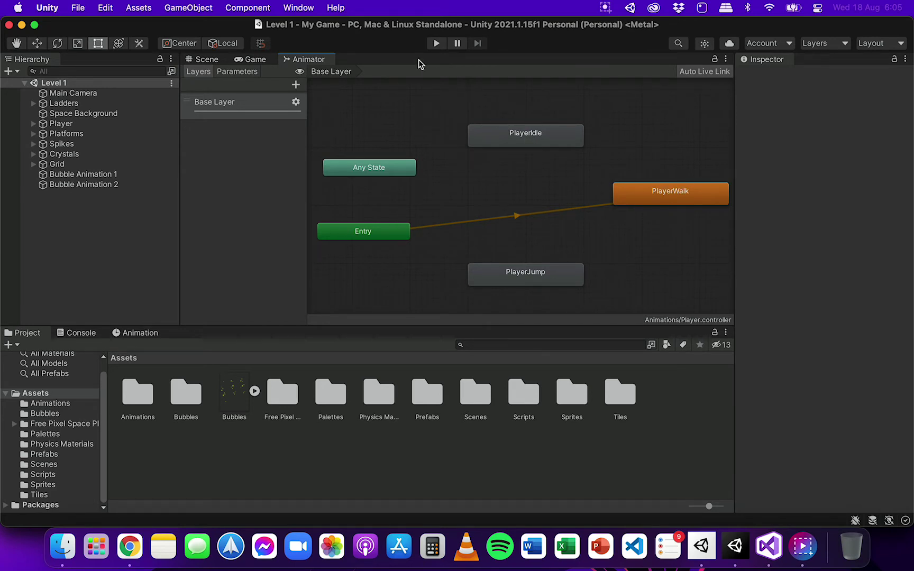
pyautogui.click(295, 5)
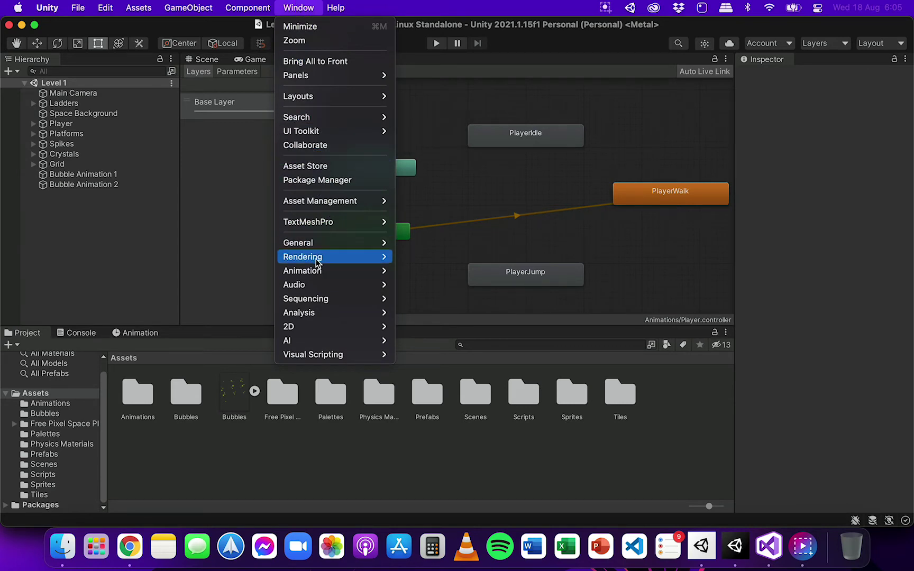
pyautogui.moveTo(317, 271)
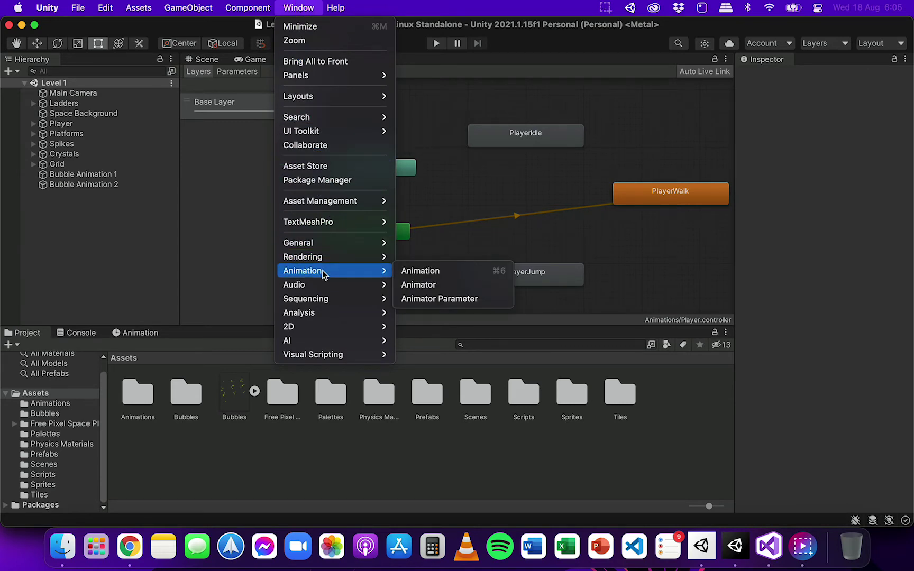
pyautogui.click(431, 288)
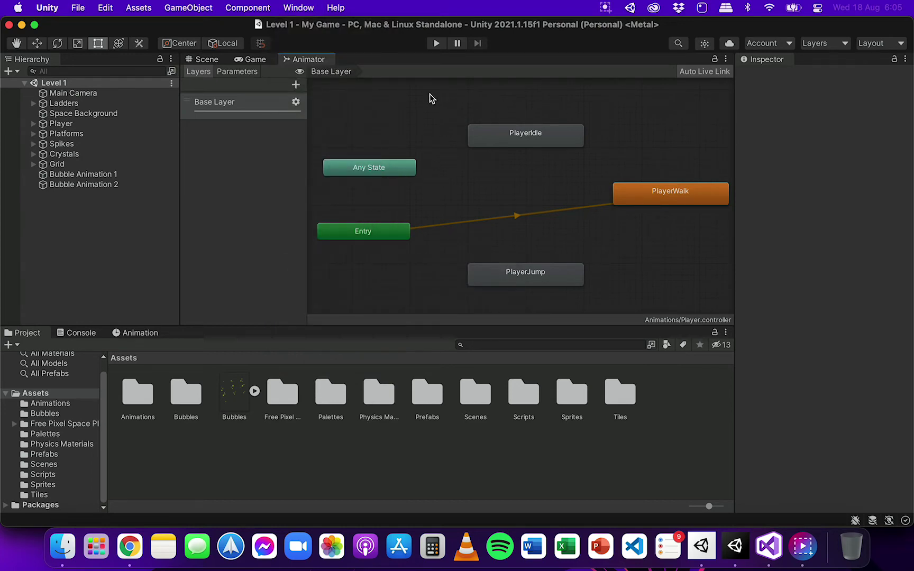
pyautogui.click(62, 124)
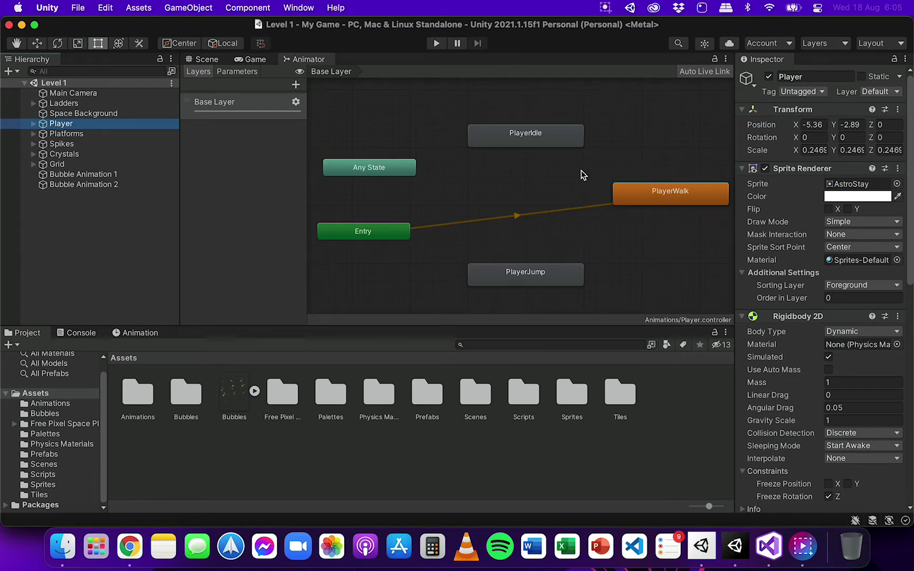
# Step: Set PlayerIdle as the layer's default state so Entry leads into it
pyautogui.click(522, 138)
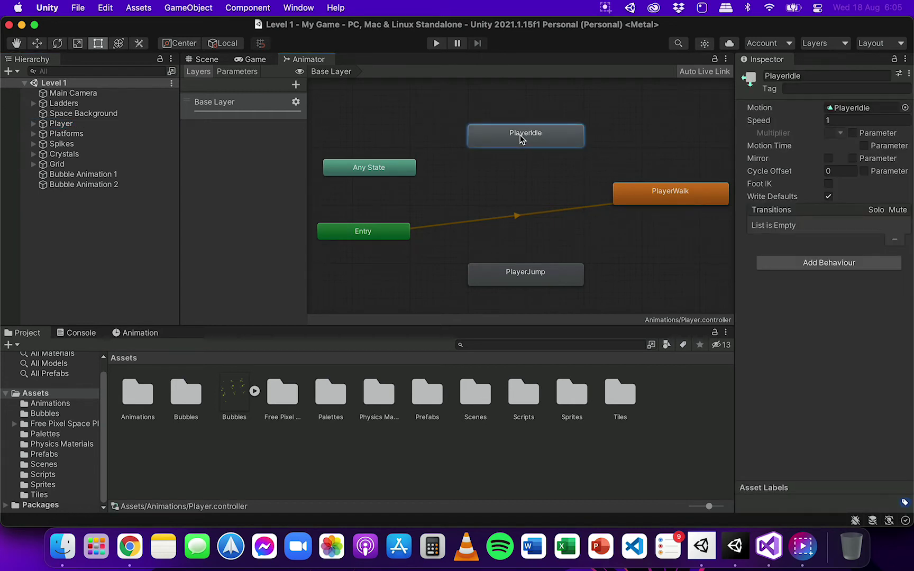
pyautogui.rightClick(520, 135)
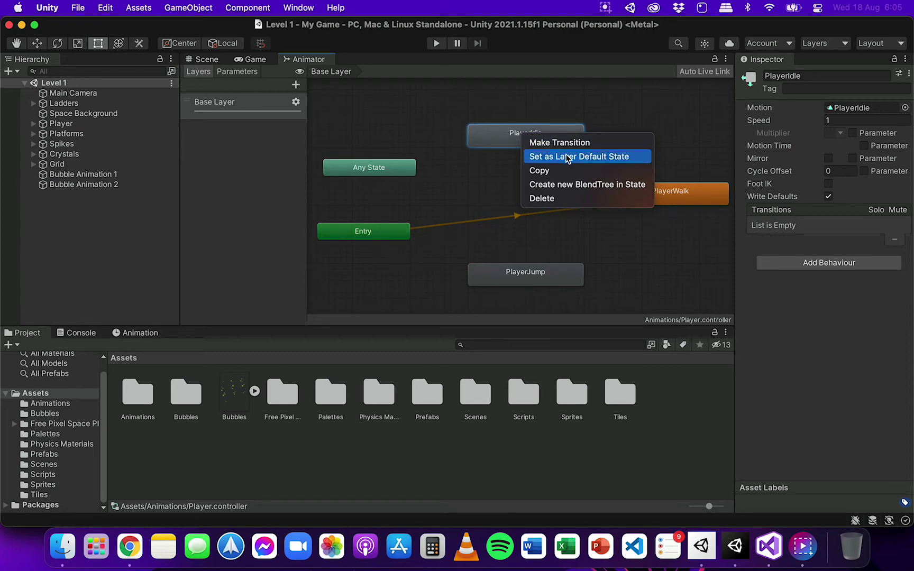
pyautogui.click(629, 162)
# Step: Test the idle animation in Play mode by walking and jumping, then stop and return to the Animator
pyautogui.click(438, 45)
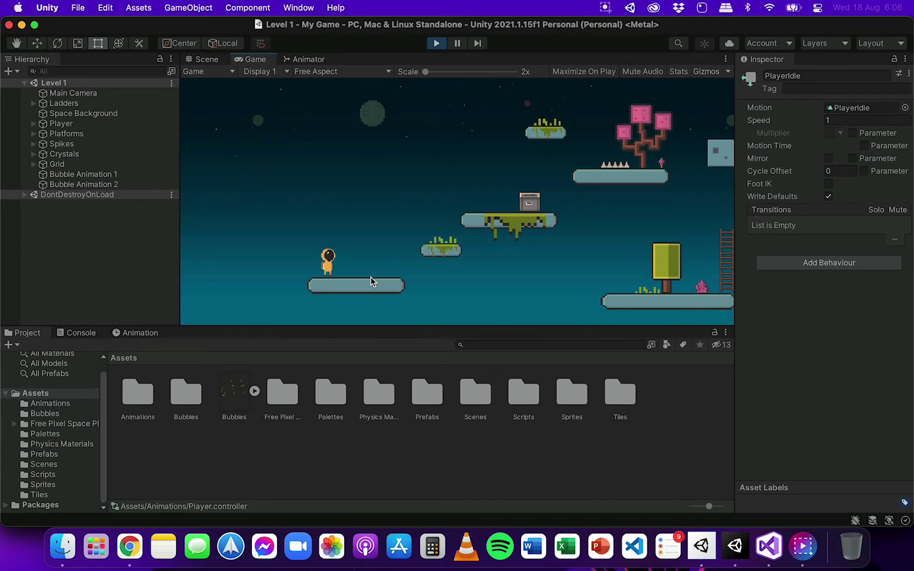
pyautogui.press('Right')
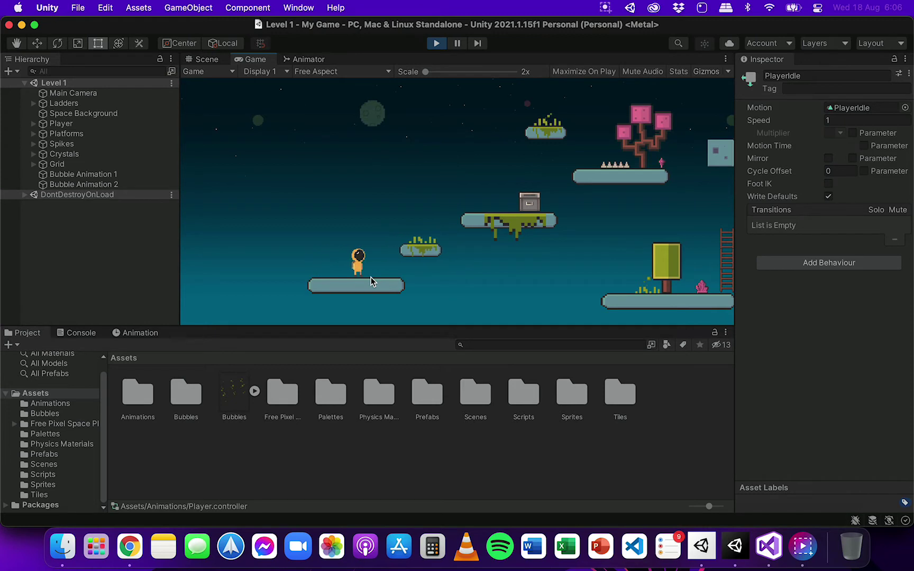
pyautogui.press('space')
pyautogui.press('Left')
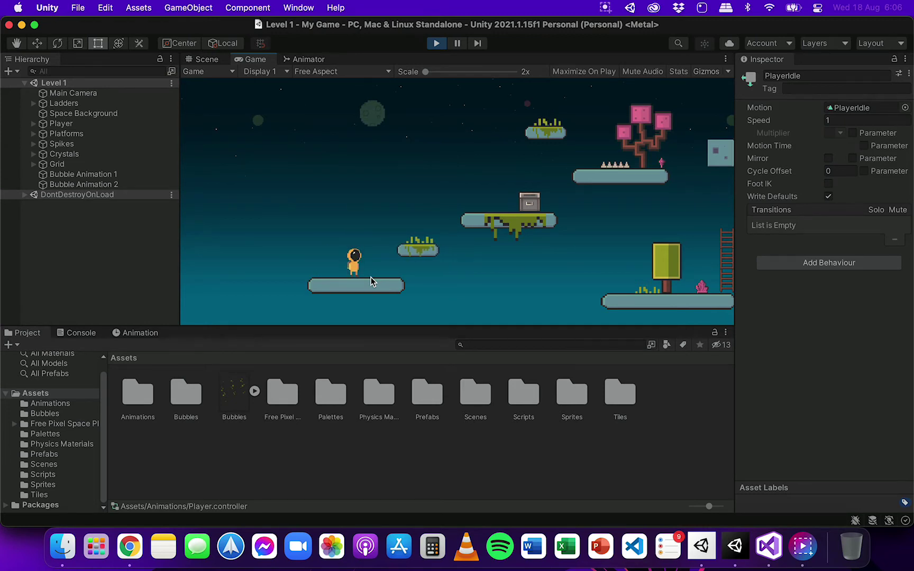
pyautogui.click(442, 43)
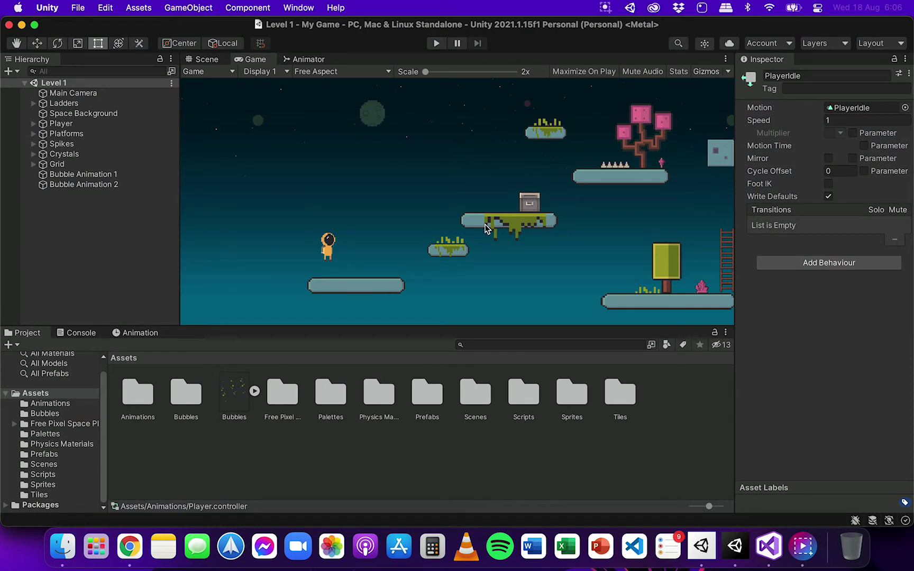
pyautogui.click(309, 58)
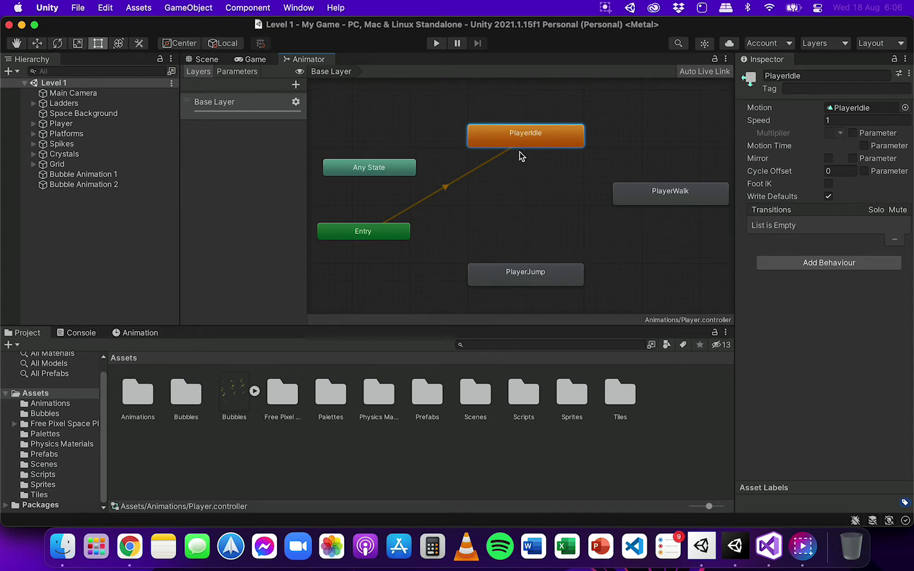
# Step: Add a Float parameter named Speed to the Player controller
pyautogui.click(240, 72)
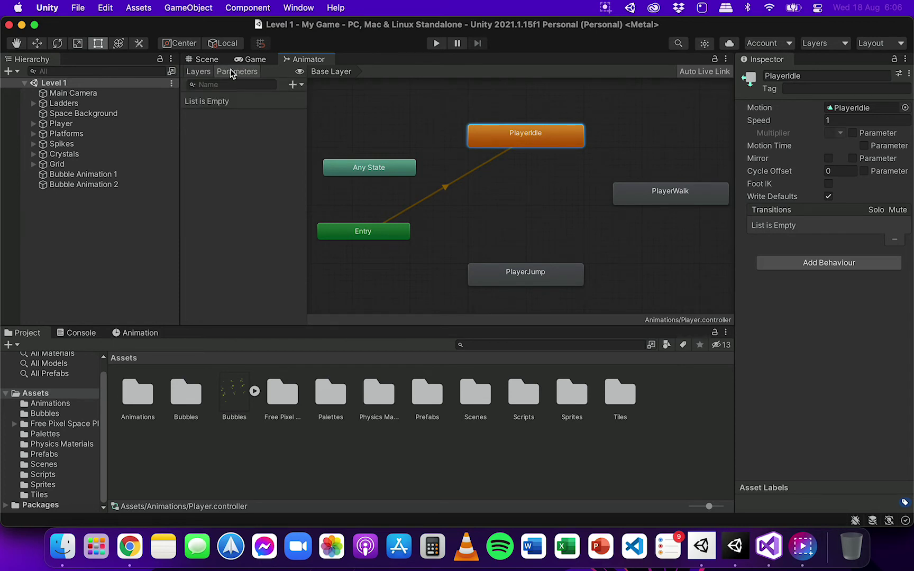
pyautogui.click(297, 85)
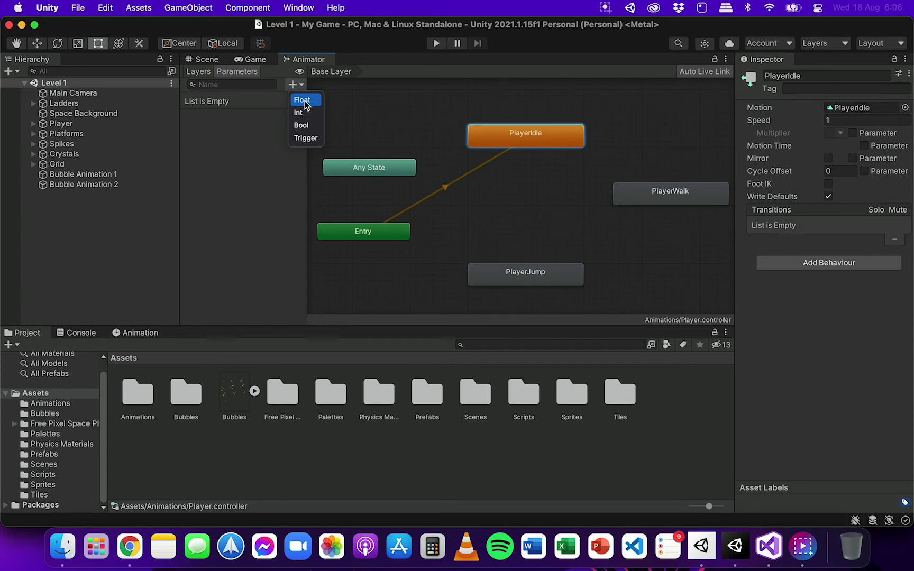
pyautogui.click(304, 104)
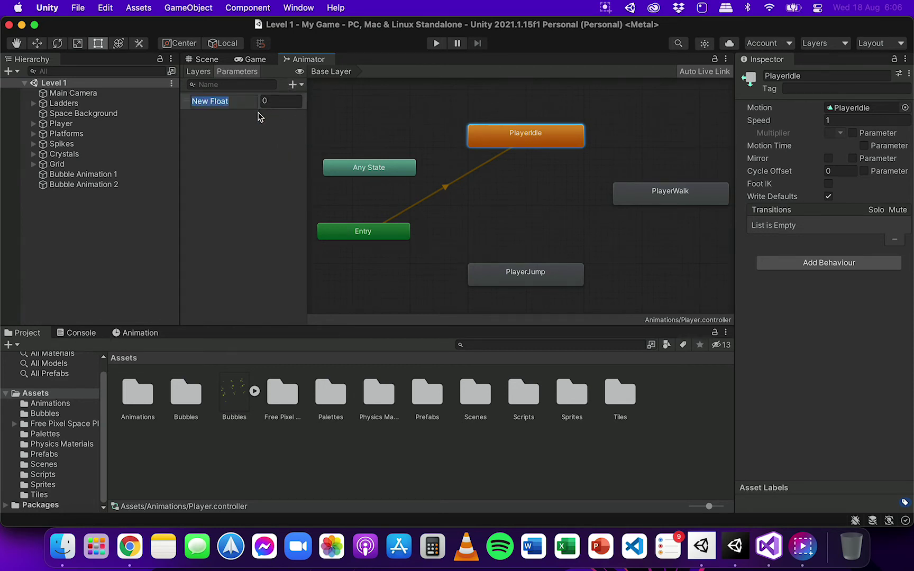
pyautogui.write('Speed')
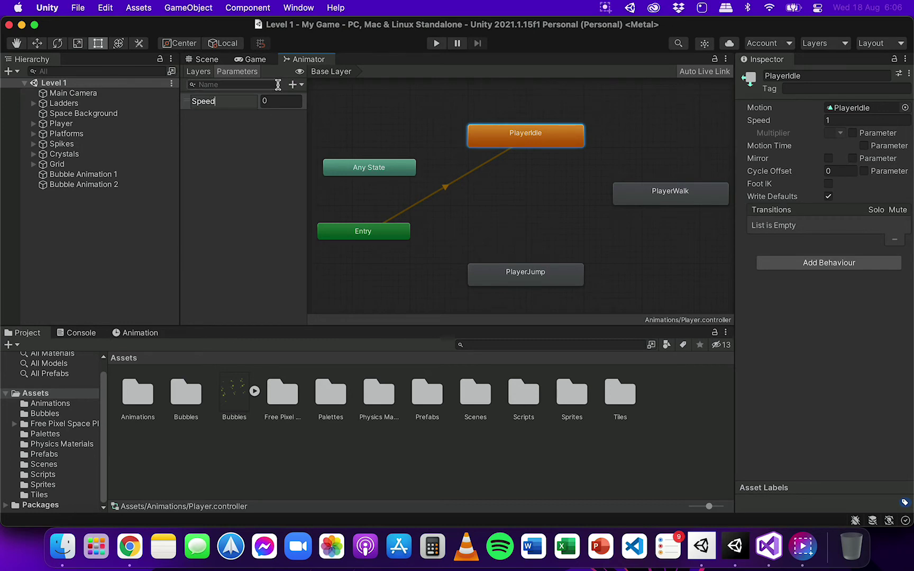
pyautogui.press('Return')
# Step: Add a Bool parameter named OnGround, then select Speed
pyautogui.click(300, 85)
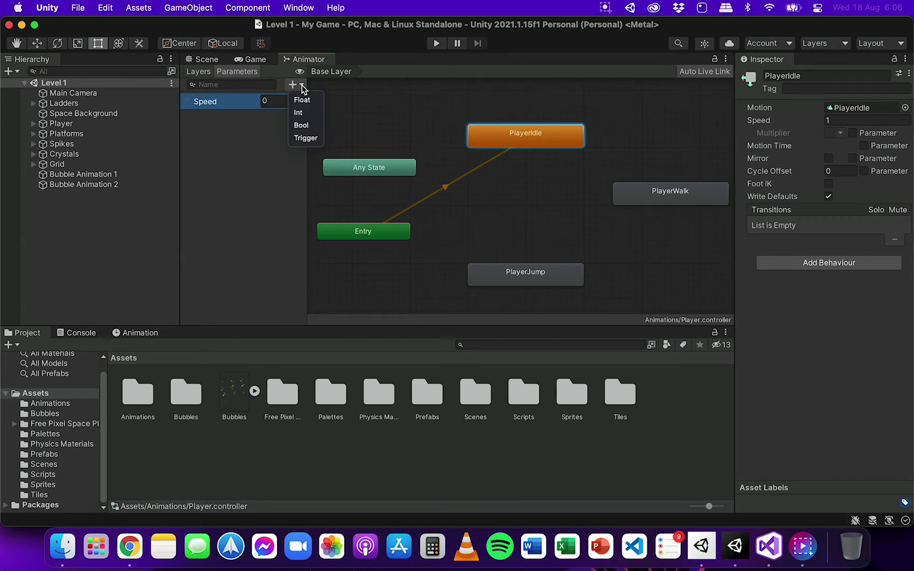
pyautogui.click(312, 127)
pyautogui.write('OnGround')
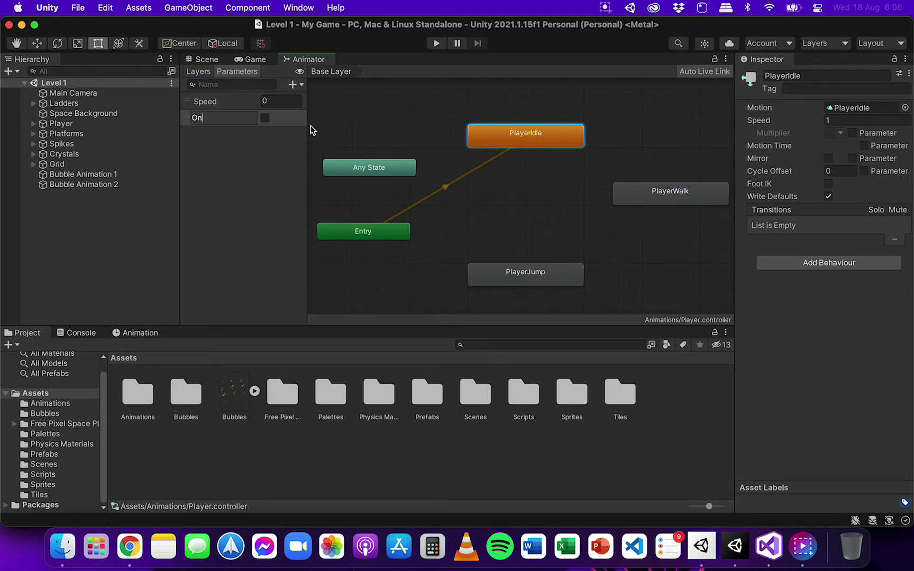
pyautogui.click(293, 143)
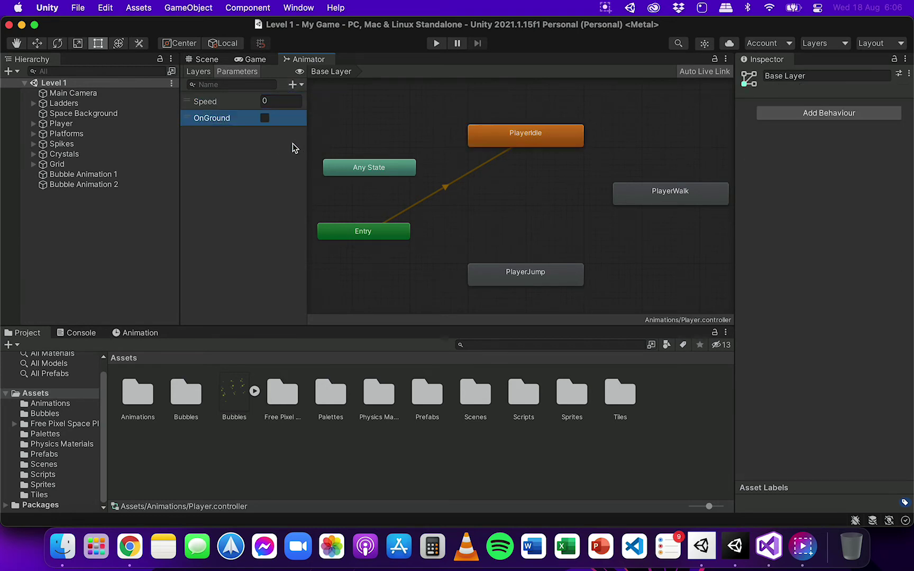
pyautogui.click(231, 106)
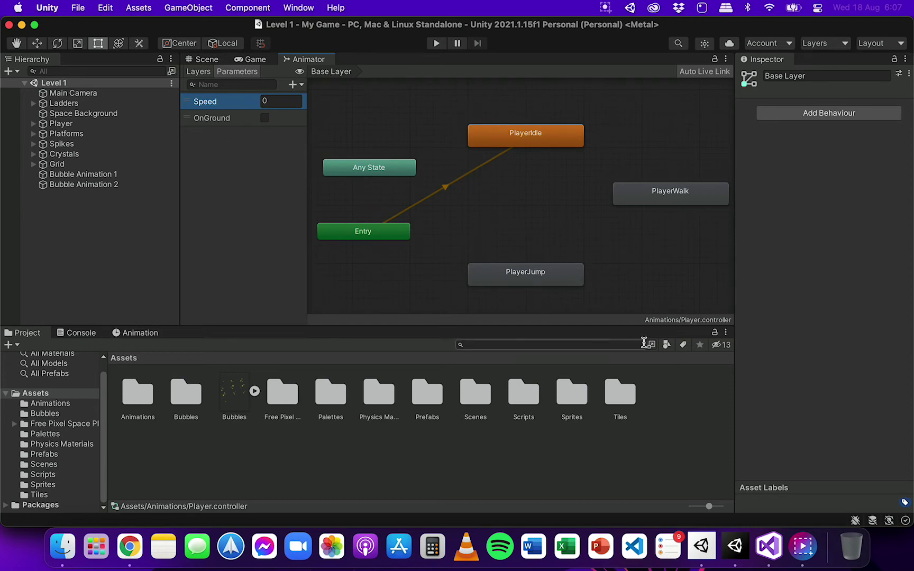
# Step: Read through PlayerController.cs, highlighting the isTouchingGround declaration, then return to Unity
pyautogui.click(769, 544)
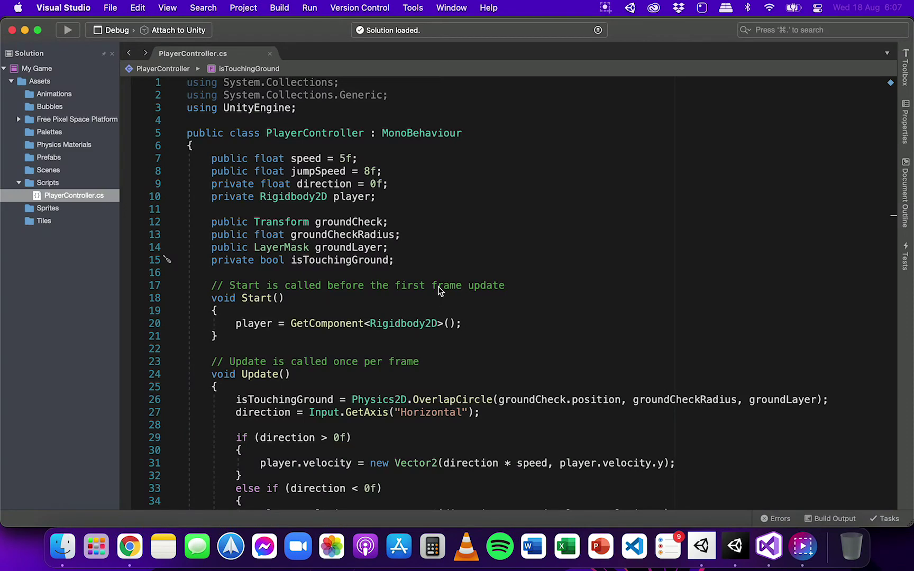
pyautogui.scroll(-3, 441, 290)
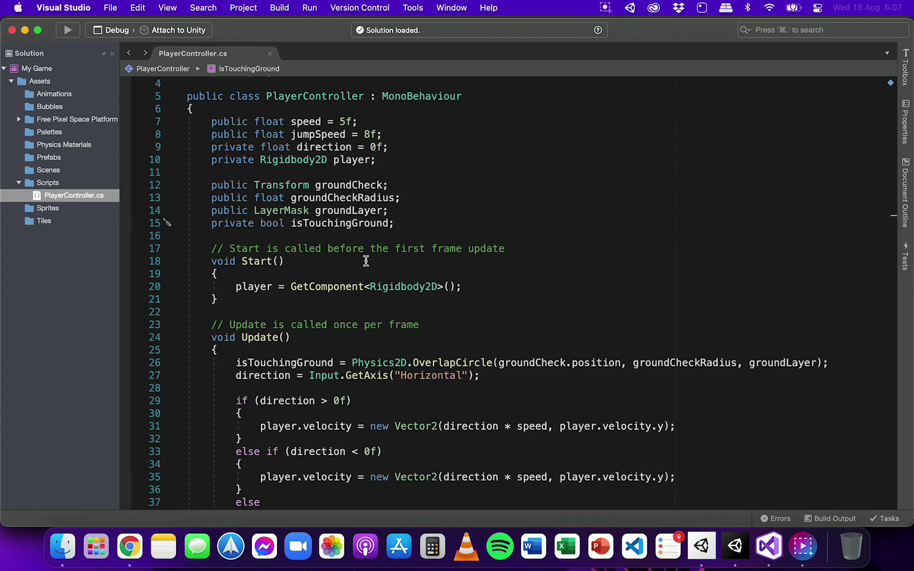
pyautogui.scroll(3, 413, 274)
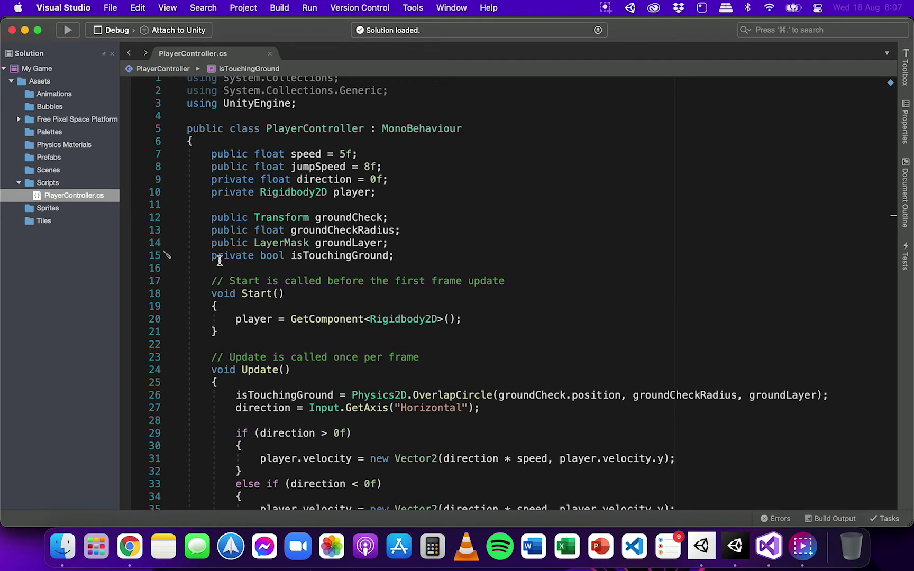
pyautogui.moveTo(214, 259); pyautogui.dragTo(394, 256)
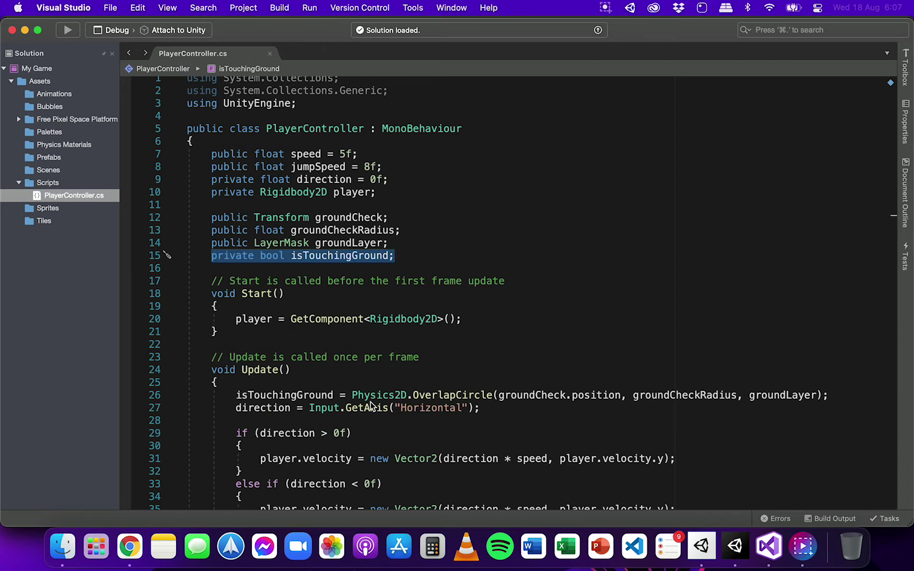
pyautogui.scroll(-4, 438, 402)
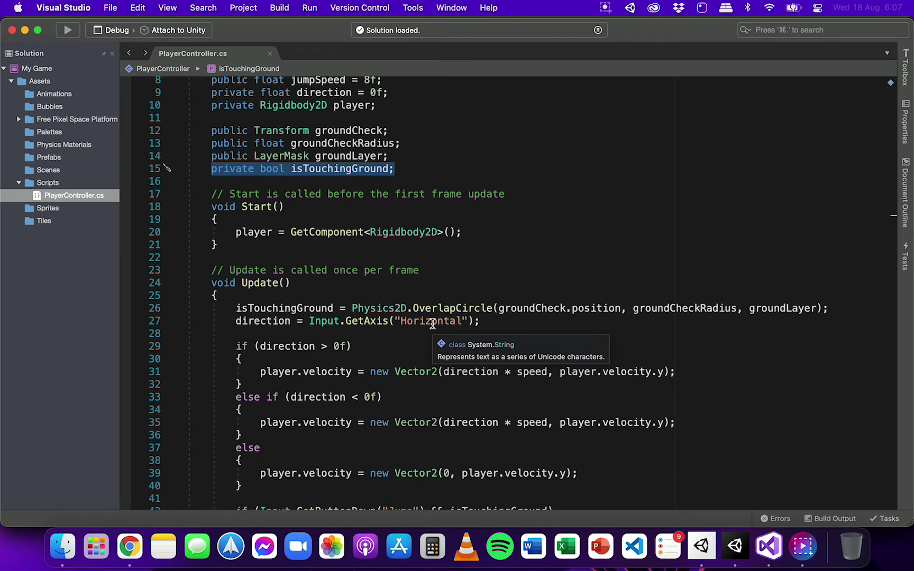
pyautogui.scroll(-2, 433, 323)
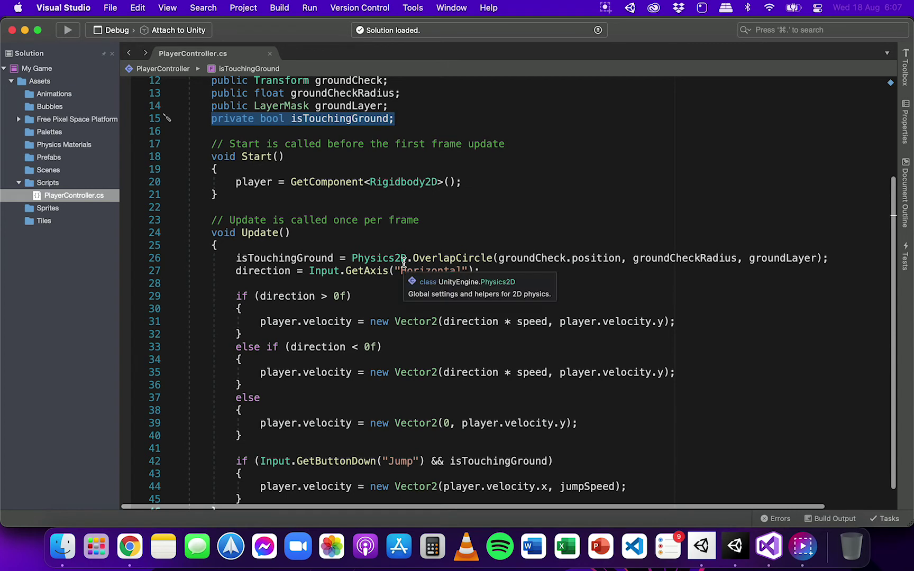
pyautogui.scroll(-3, 361, 265)
pyautogui.scroll(-1, 361, 265)
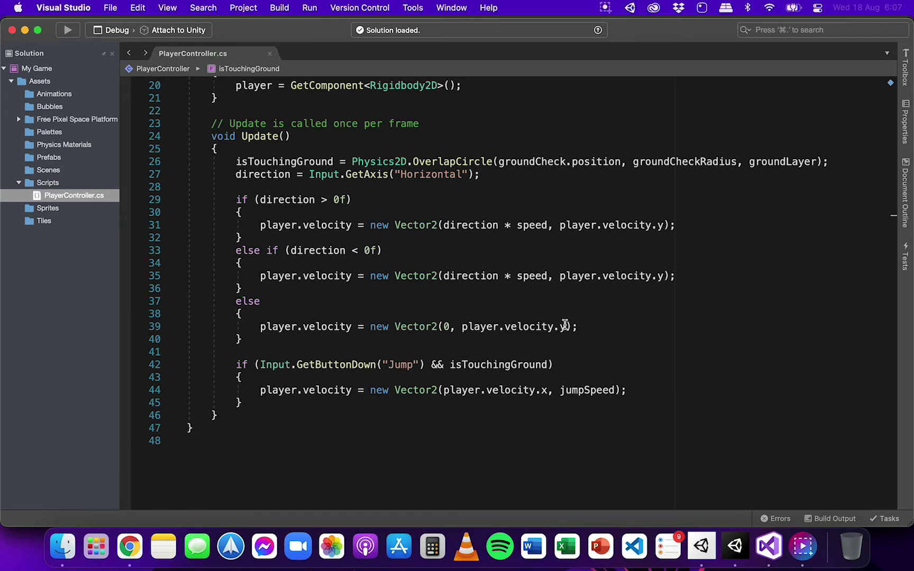
pyautogui.click(743, 552)
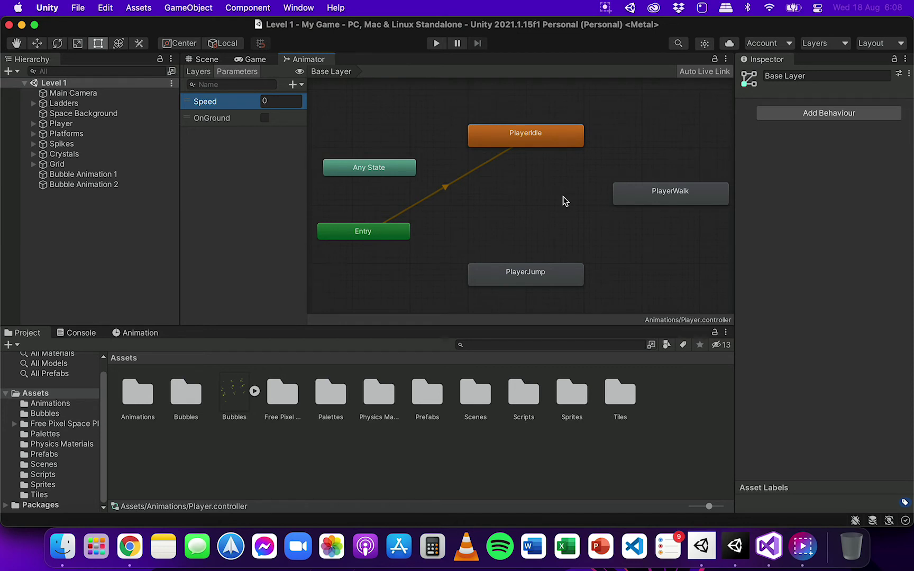
# Step: Nudge the PlayerIdle node slightly right and tidy the Animator graph view
pyautogui.moveTo(524, 142); pyautogui.dragTo(530, 143)
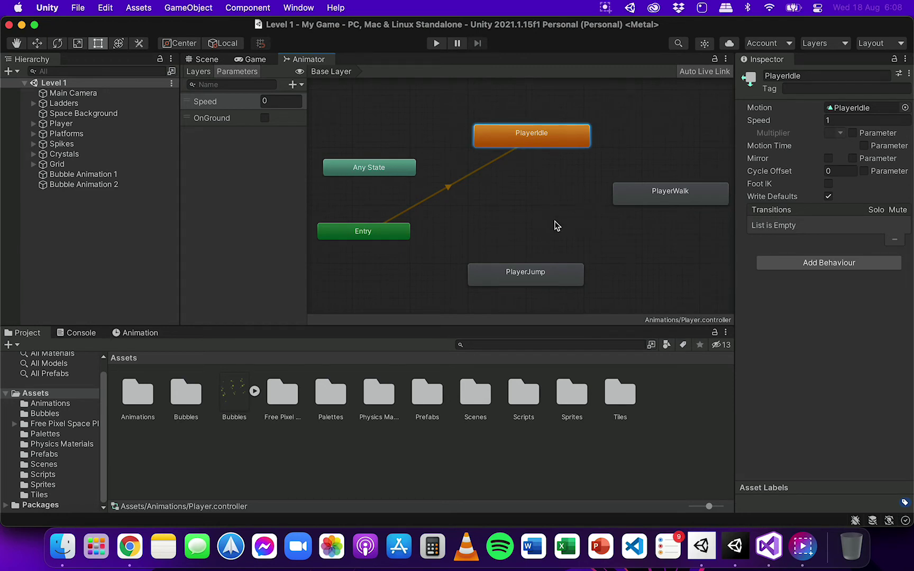
pyautogui.moveTo(572, 235)
pyautogui.mouseDown(button='middle')
pyautogui.moveTo(555, 237)
pyautogui.moveTo(579, 238)
pyautogui.moveTo(571, 241)
pyautogui.mouseUp(button='middle')
pyautogui.scroll(-5, 597, 240)
pyautogui.scroll(5, 597, 240)
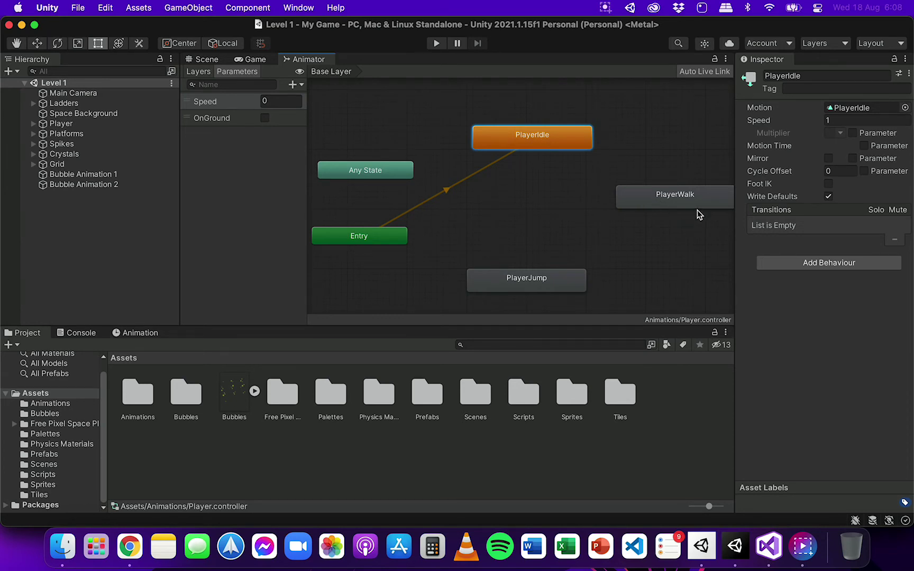
# Step: Create a PlayerIdle-to-PlayerWalk transition with the condition Speed Greater than 0.1
pyautogui.rightClick(564, 149)
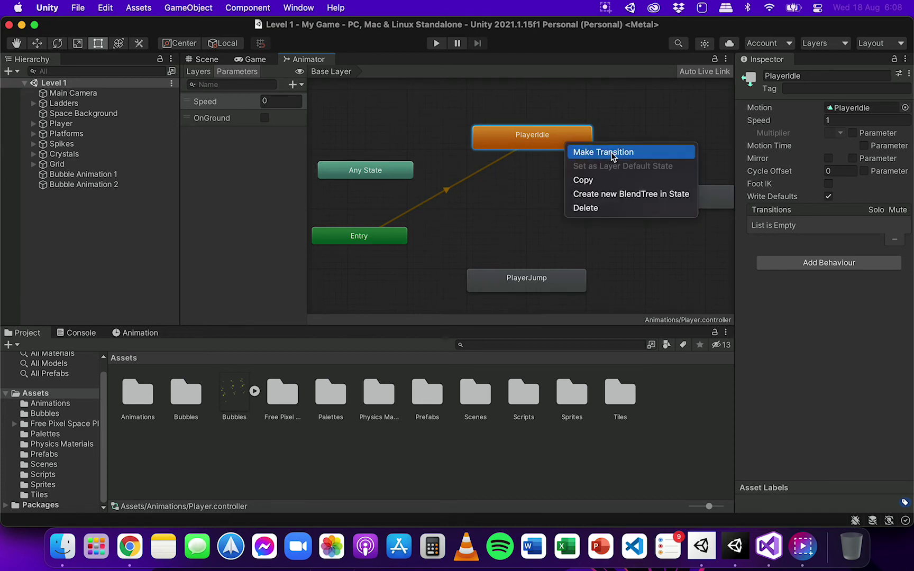
pyautogui.click(663, 153)
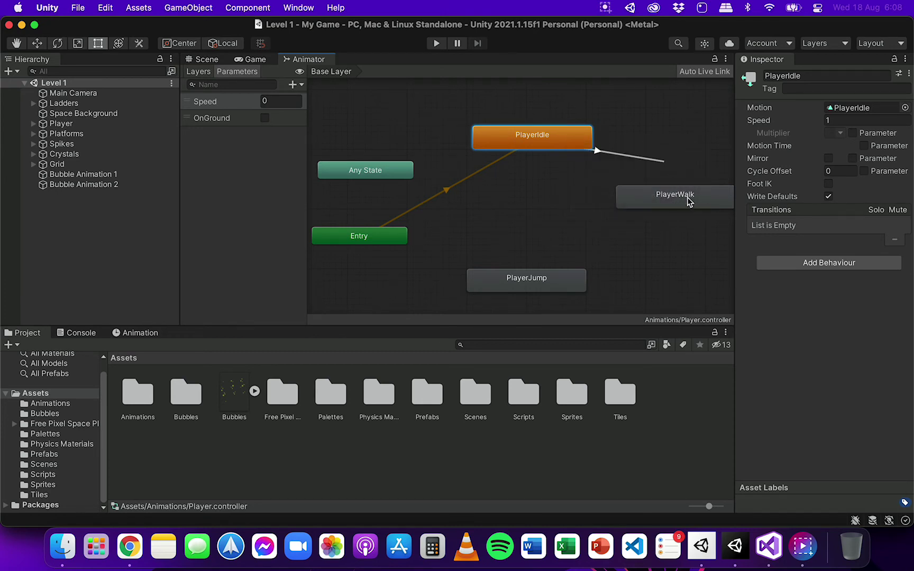
pyautogui.click(694, 197)
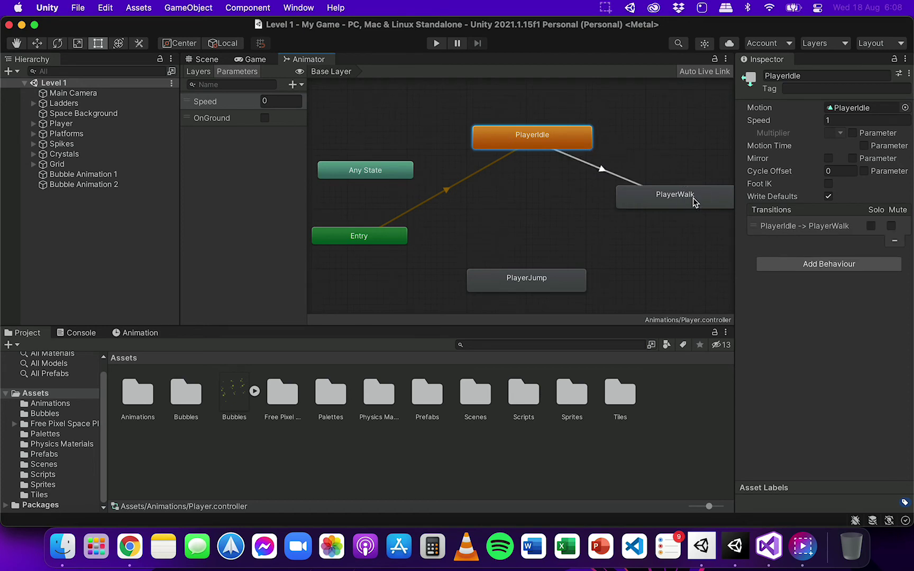
pyautogui.click(602, 169)
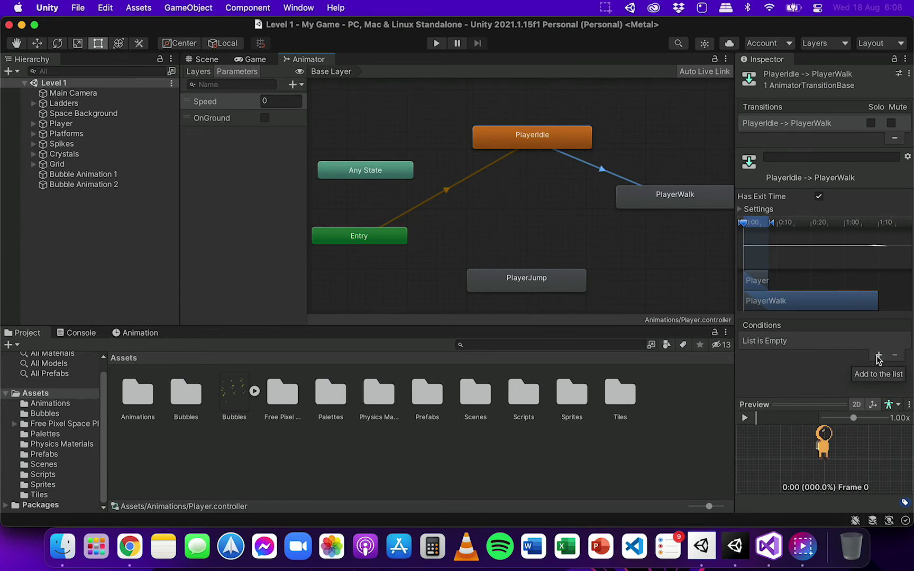
pyautogui.click(878, 357)
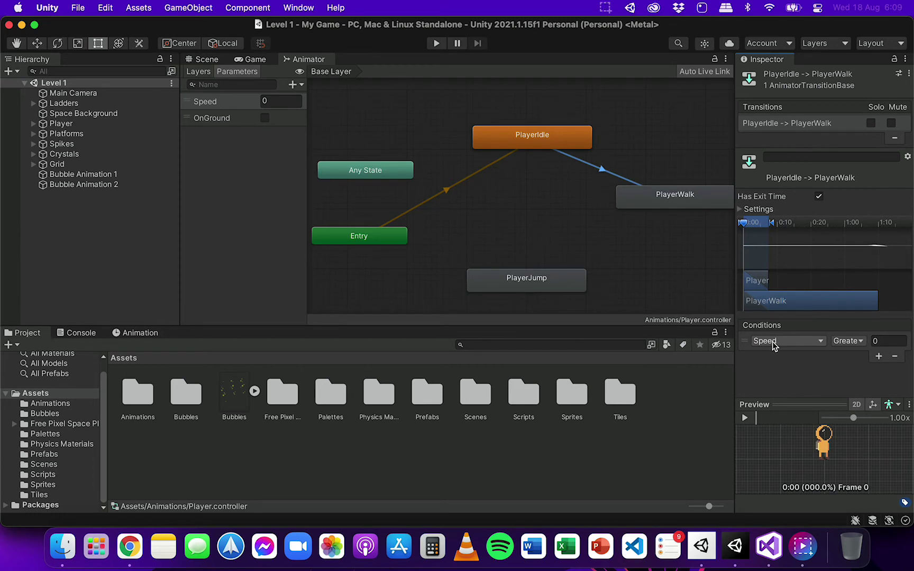
pyautogui.click(896, 339)
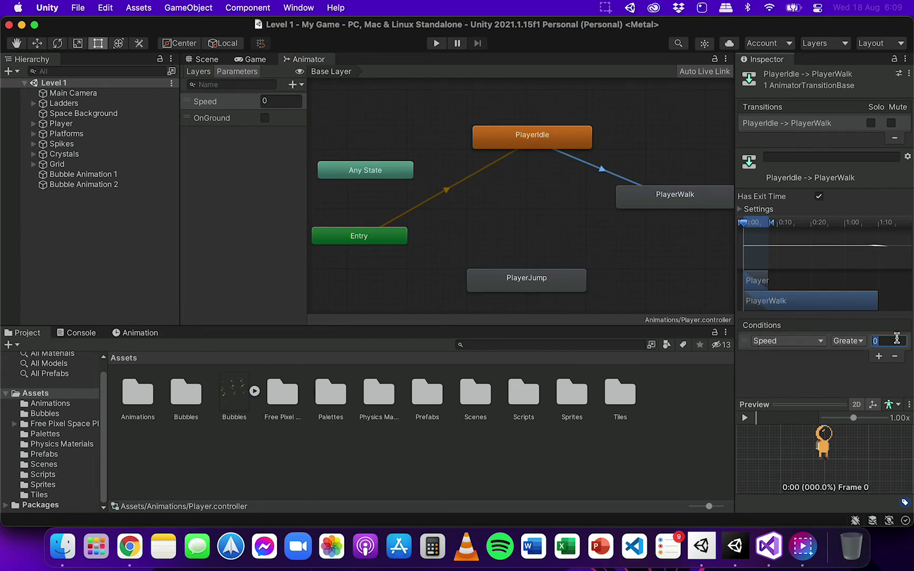
pyautogui.write('0.1')
pyautogui.click(689, 201)
# Step: Create a PlayerWalk-to-PlayerIdle transition with the condition Speed Less than 0.1
pyautogui.rightClick(689, 200)
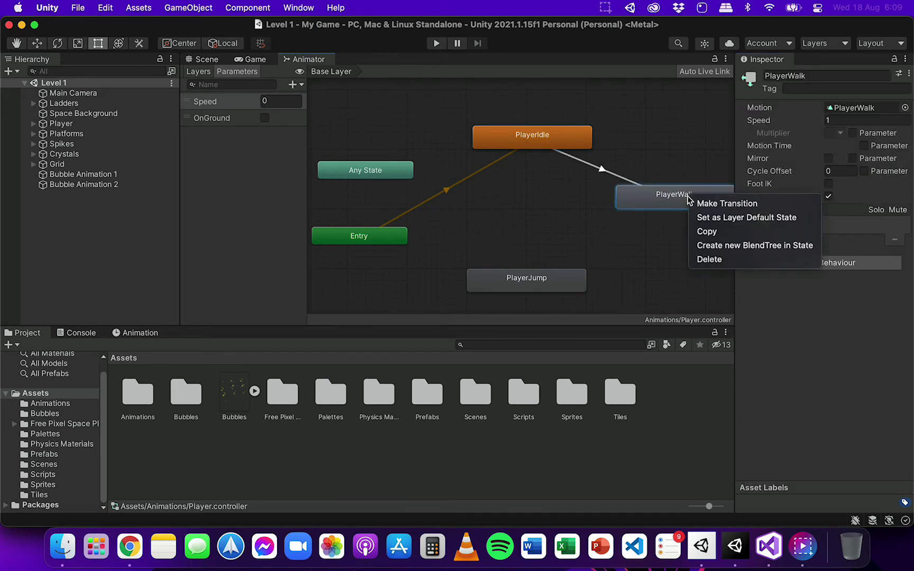
pyautogui.click(768, 205)
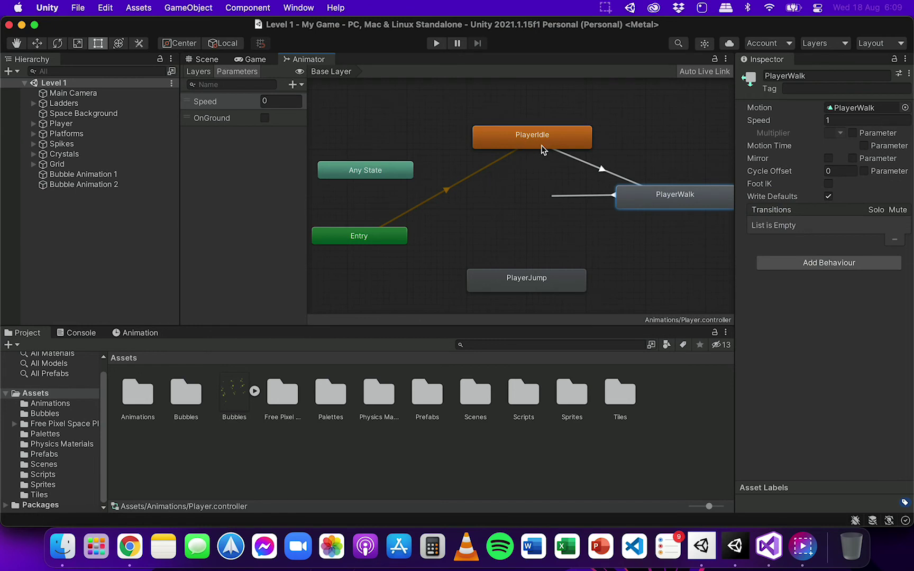
pyautogui.click(528, 134)
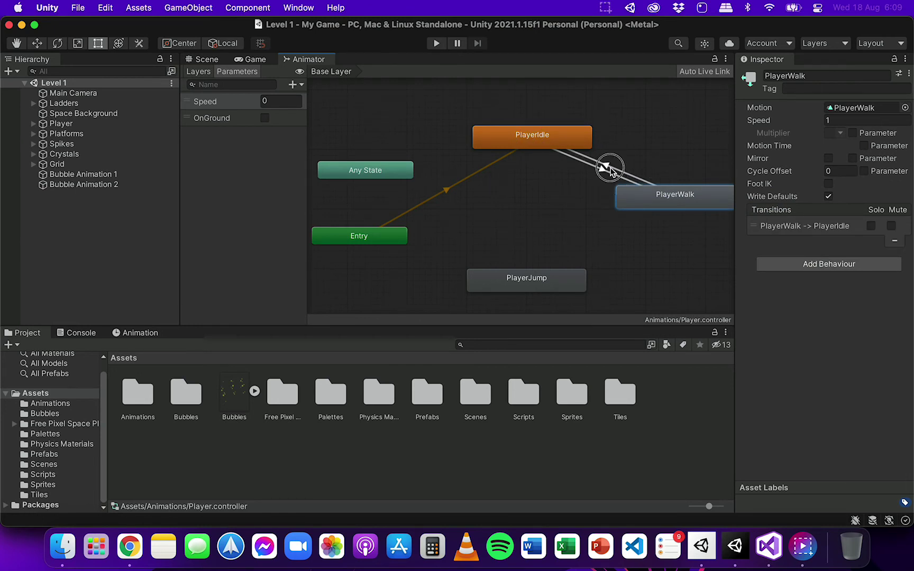
pyautogui.click(609, 168)
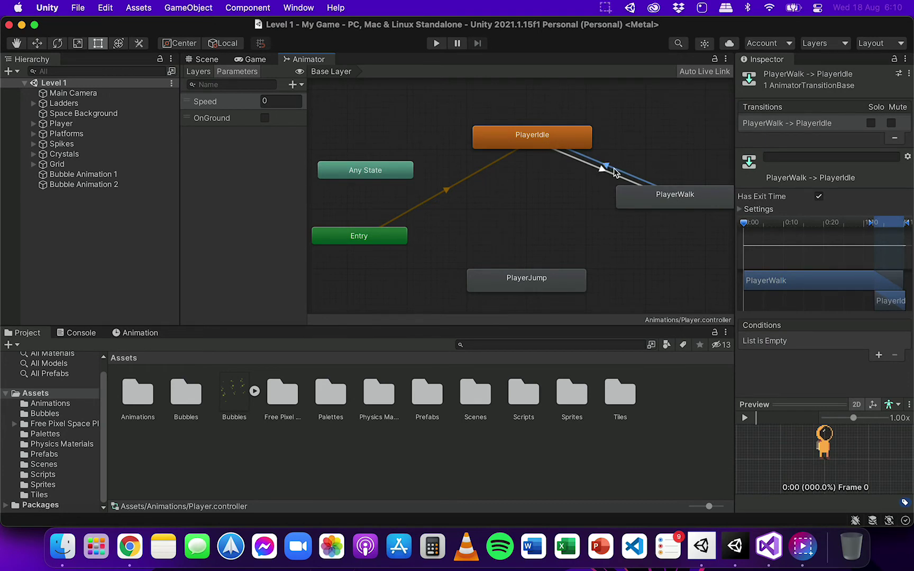
pyautogui.click(879, 356)
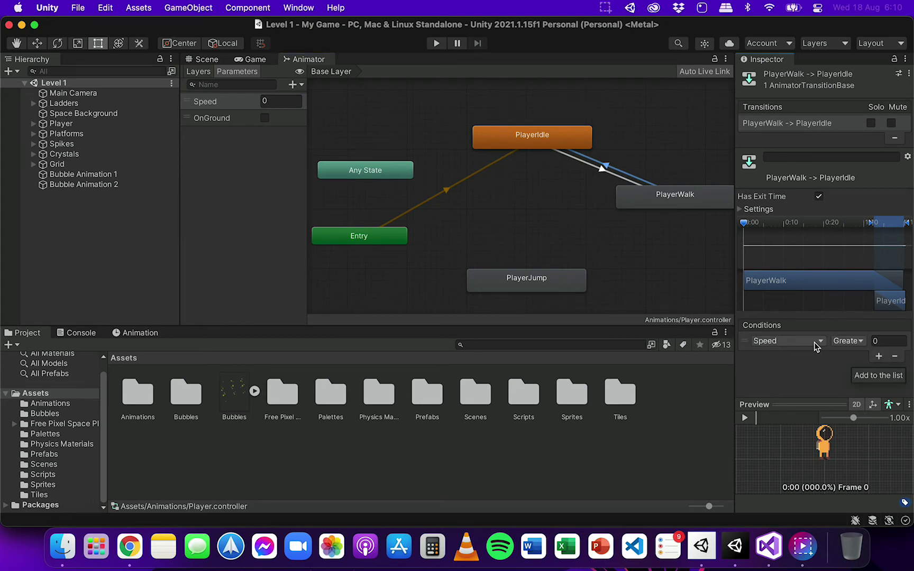
pyautogui.click(857, 341)
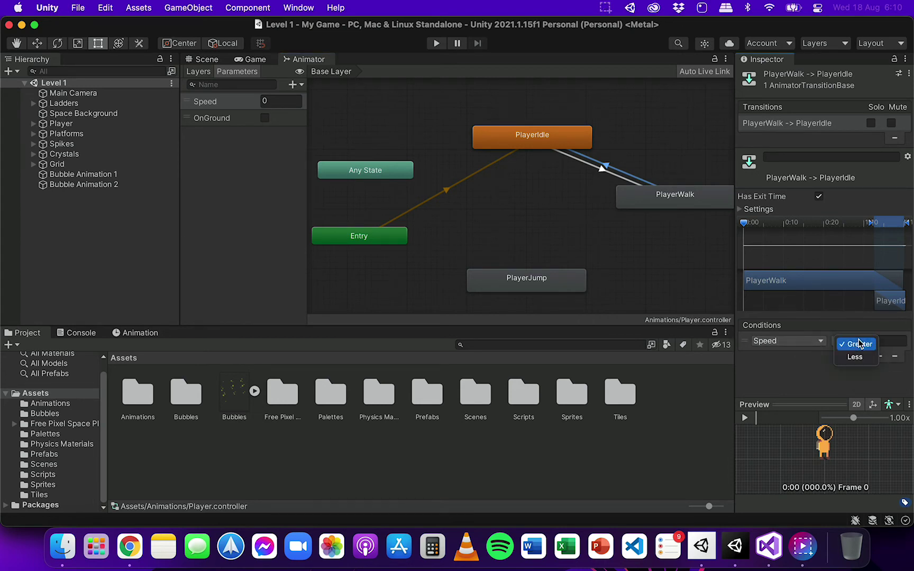
pyautogui.click(854, 357)
pyautogui.click(894, 341)
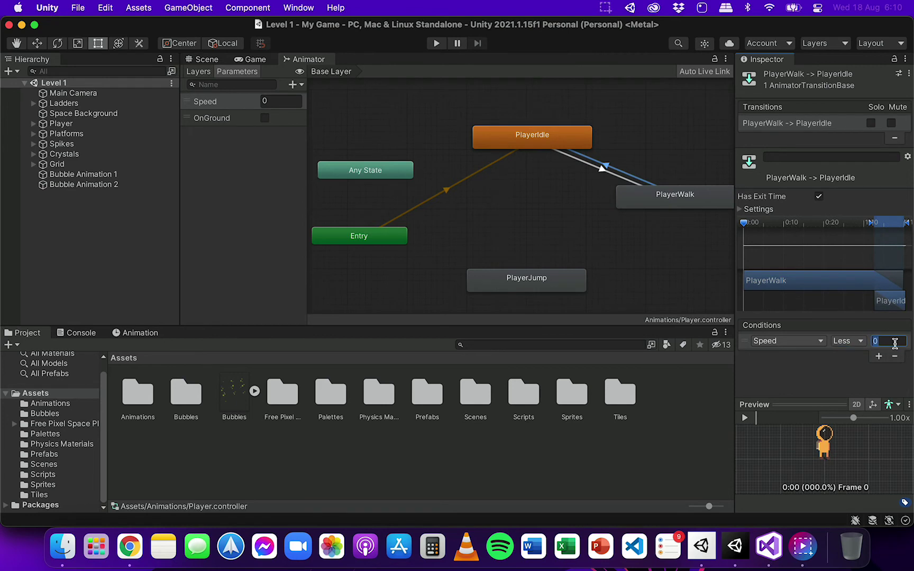
pyautogui.write('0.1')
# Step: Create a PlayerIdle-to-PlayerJump transition with the condition OnGround false
pyautogui.rightClick(534, 141)
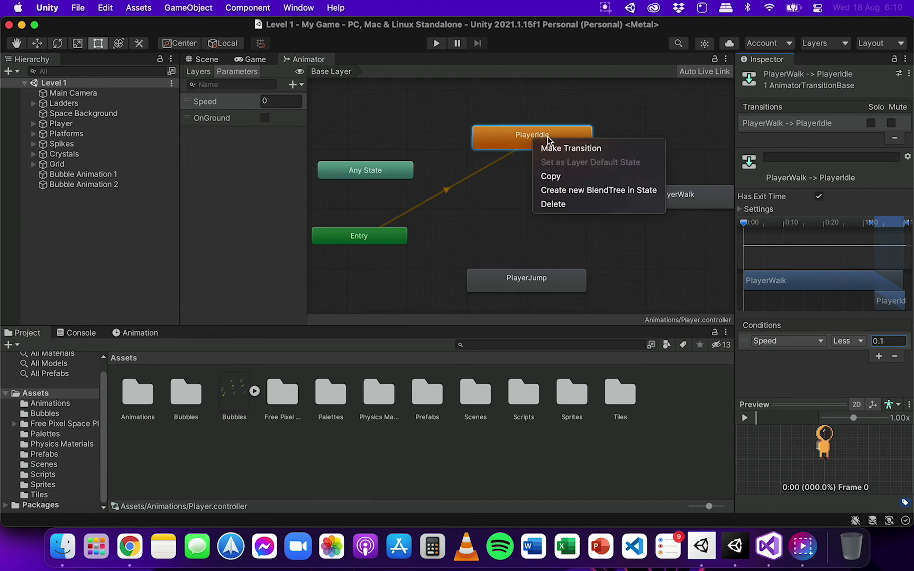
pyautogui.click(575, 153)
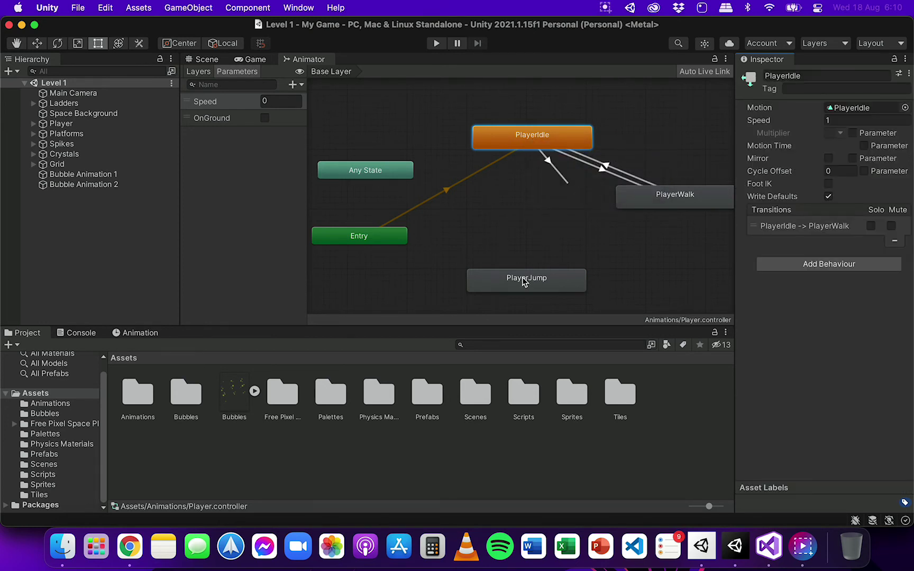
pyautogui.click(540, 281)
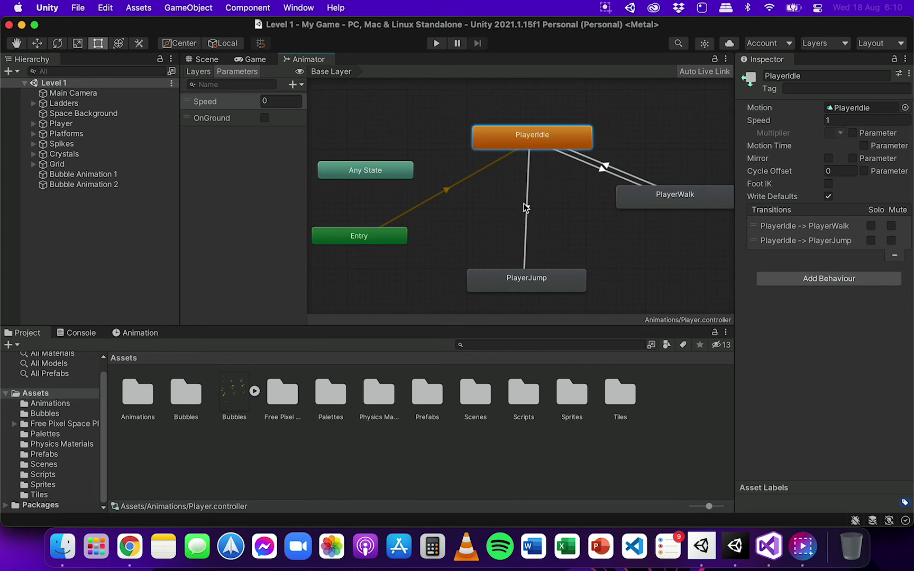
pyautogui.click(526, 208)
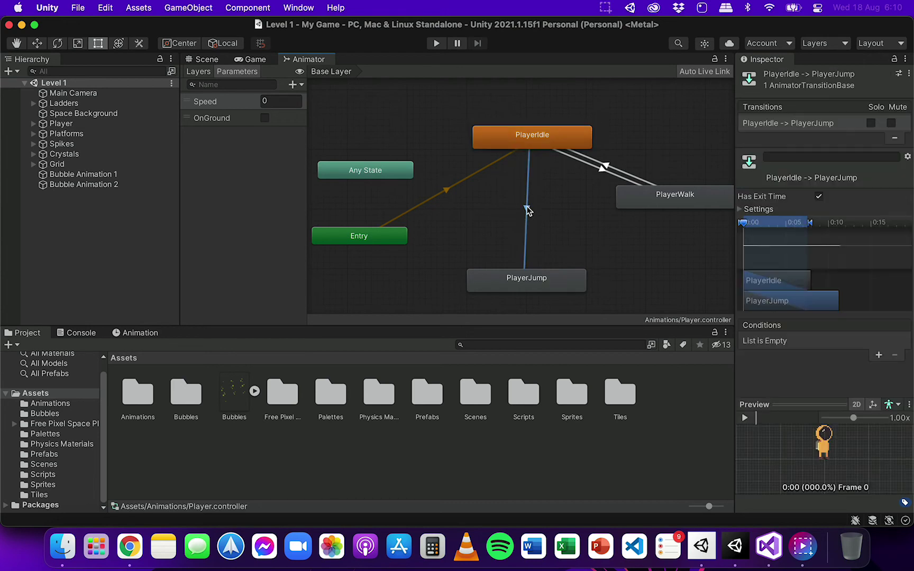
pyautogui.click(876, 356)
pyautogui.click(815, 341)
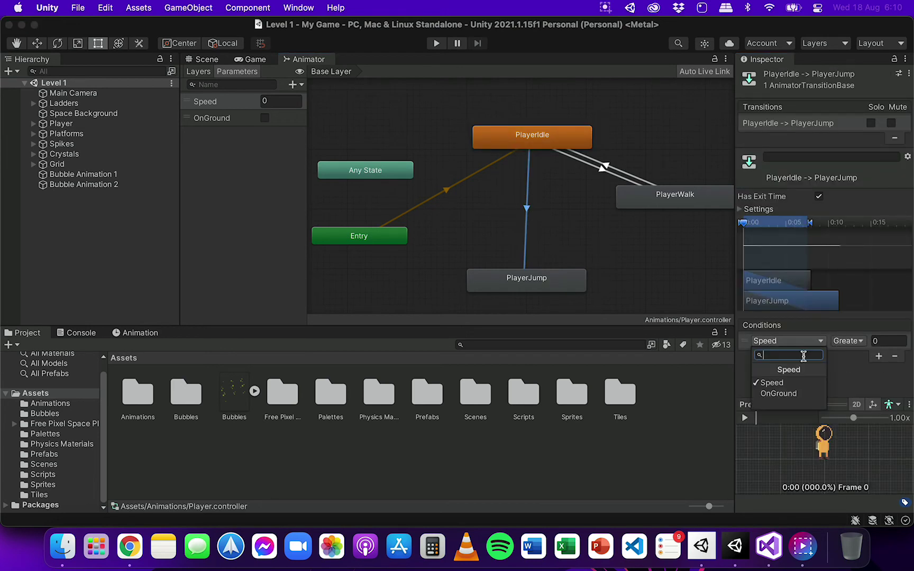
pyautogui.click(778, 393)
pyautogui.click(846, 352)
pyautogui.click(849, 356)
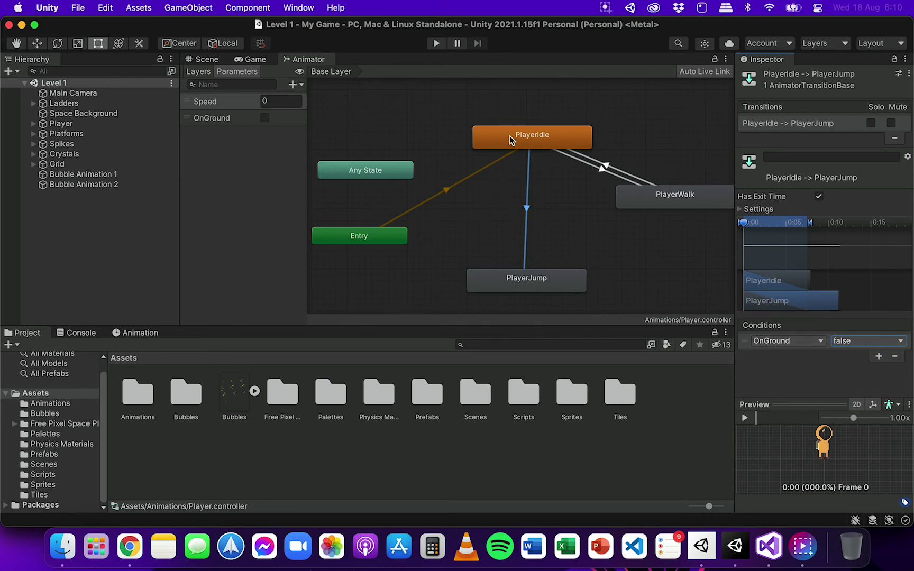
# Step: Create a PlayerJump-to-PlayerIdle transition with the condition OnGround true
pyautogui.click(487, 288)
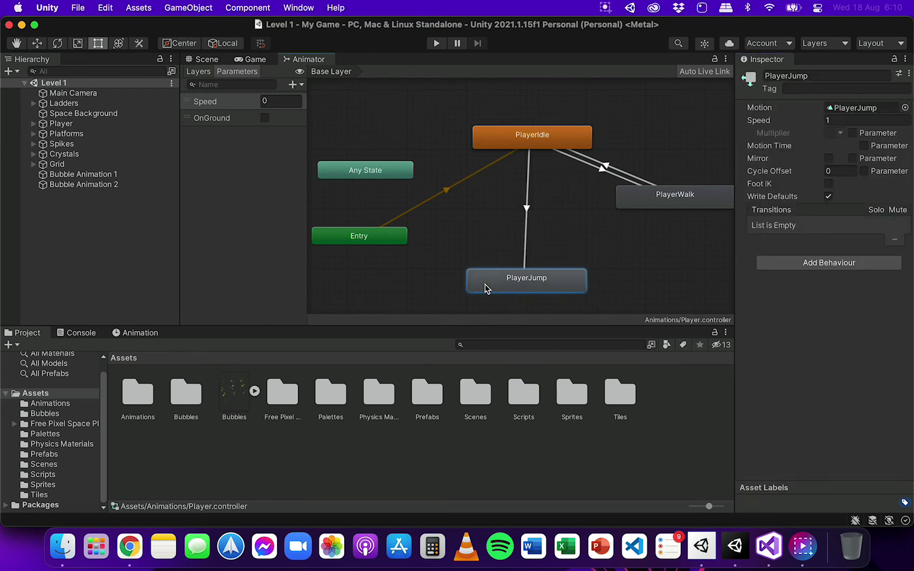
pyautogui.rightClick(493, 283)
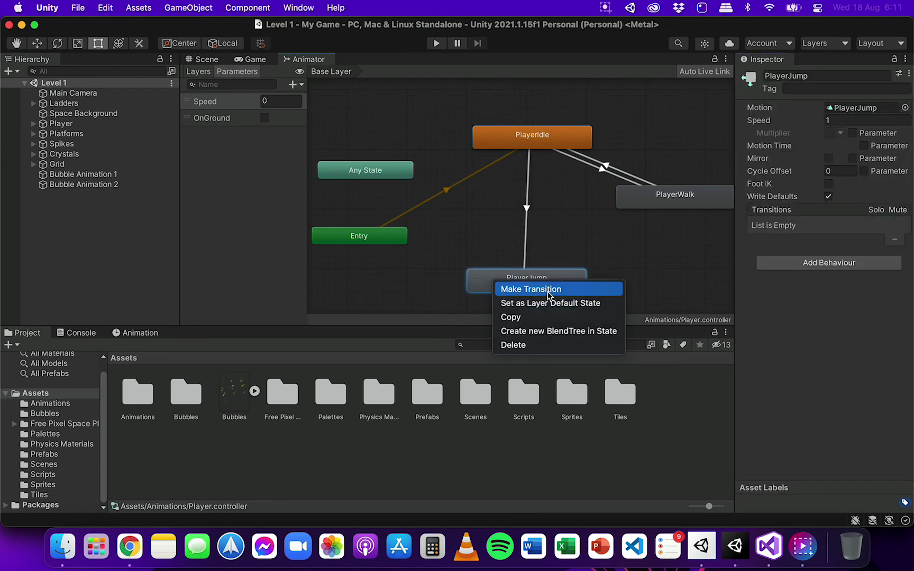
pyautogui.click(555, 289)
pyautogui.click(538, 142)
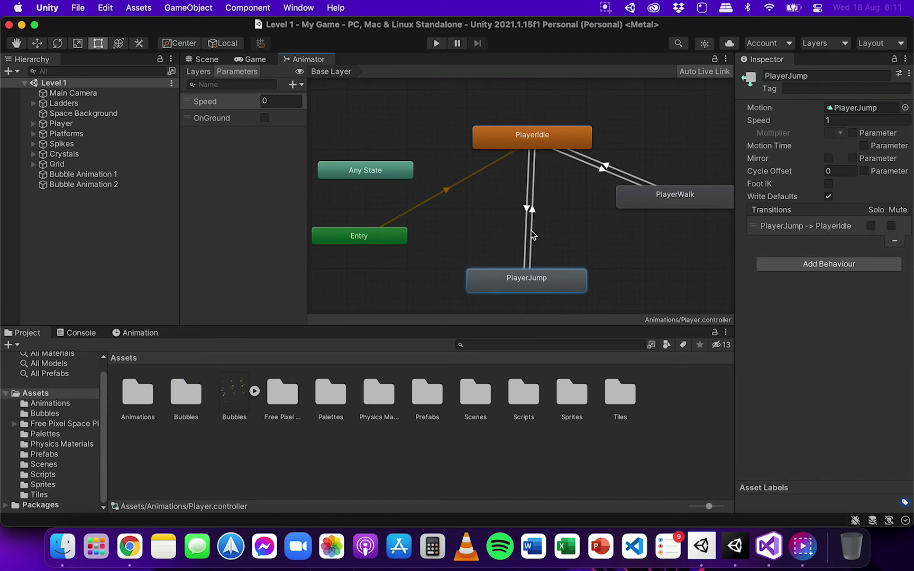
pyautogui.click(531, 209)
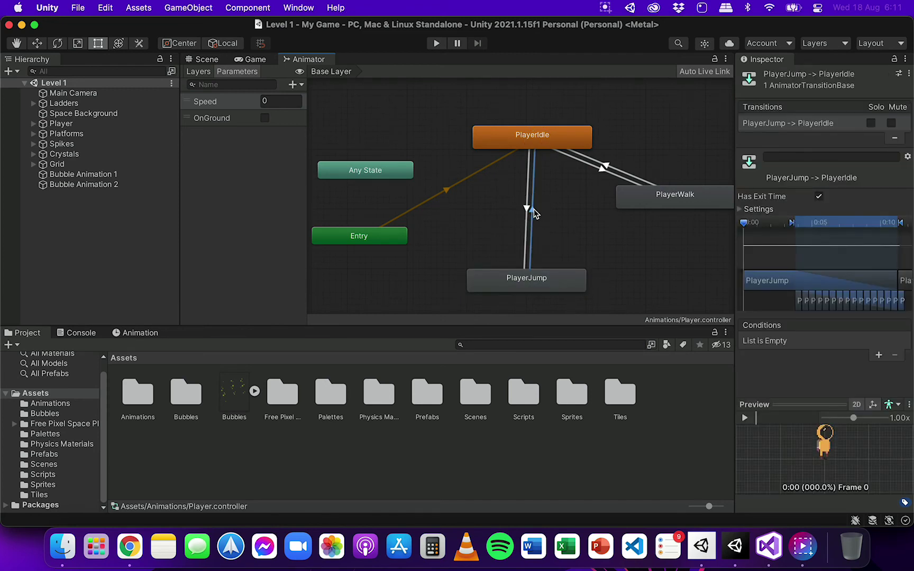
pyautogui.click(878, 355)
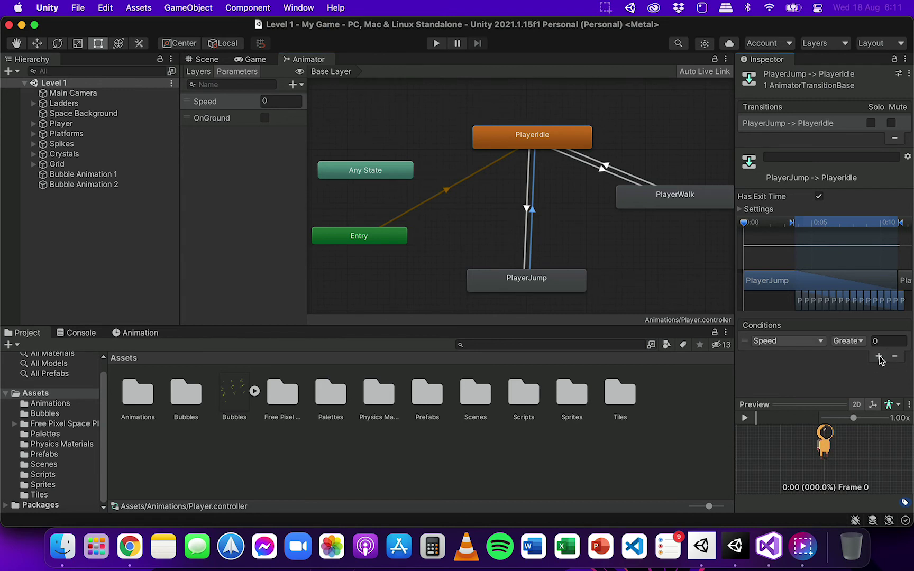
pyautogui.click(815, 343)
pyautogui.click(780, 393)
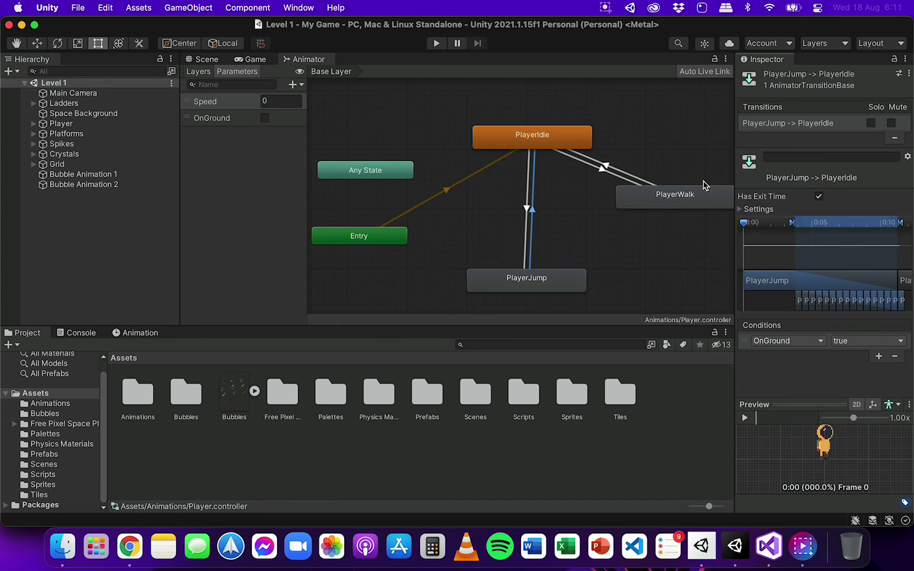
pyautogui.click(689, 202)
# Step: Create a transition from the PlayerWalk state to PlayerJump
pyautogui.rightClick(688, 203)
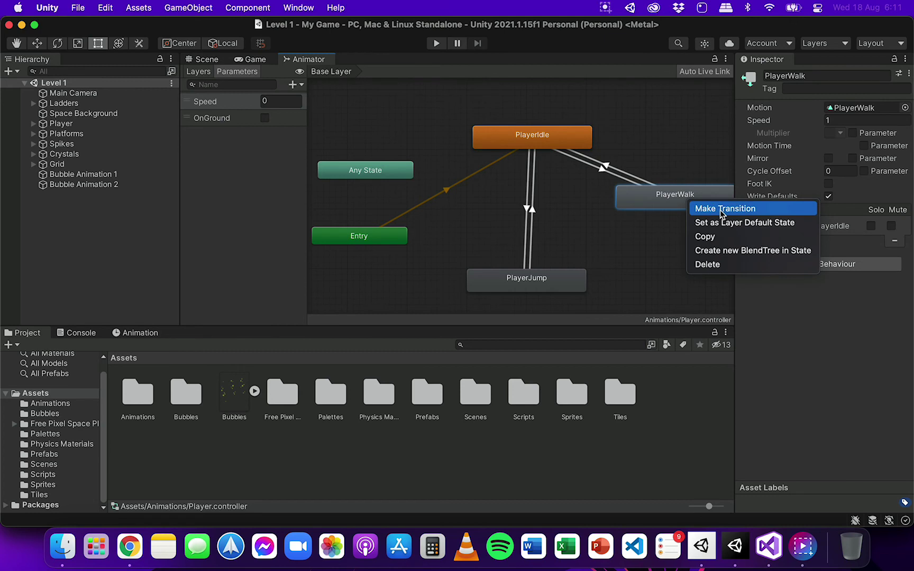
pyautogui.click(731, 214)
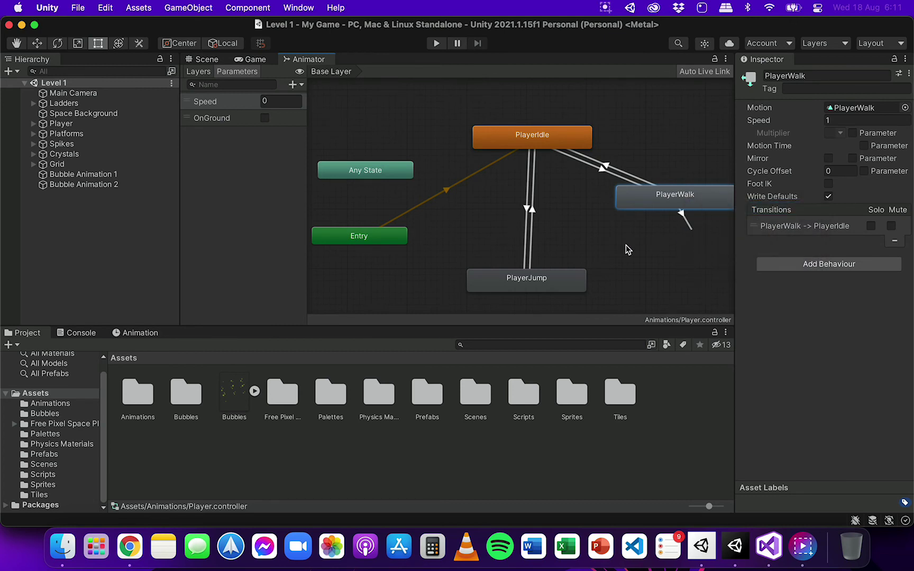
pyautogui.click(540, 285)
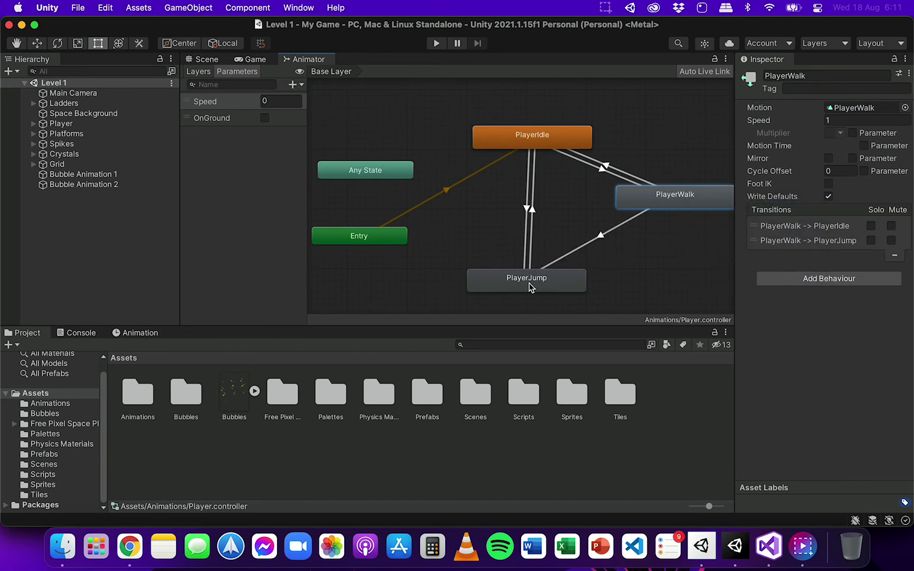
pyautogui.click(601, 235)
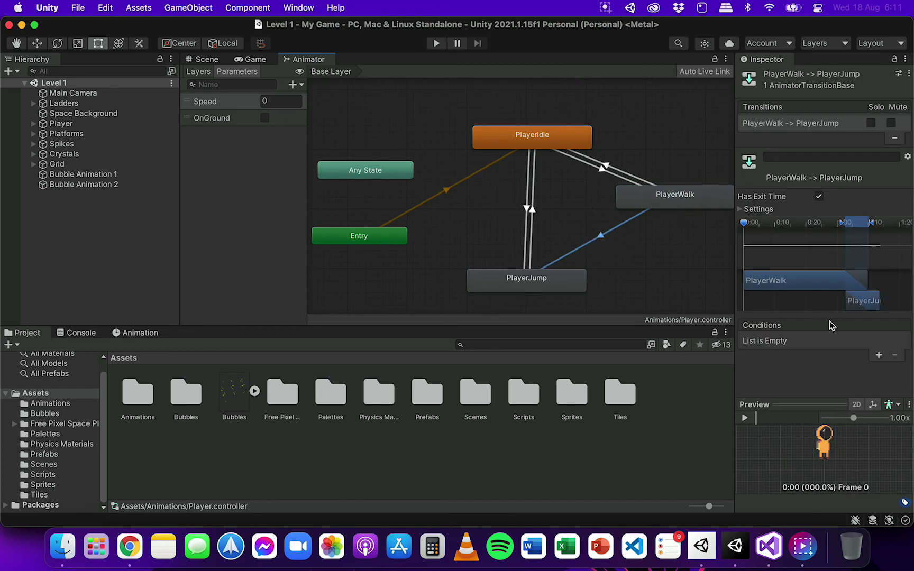
# Step: Give the PlayerWalk-to-PlayerJump transition the condition OnGround false
pyautogui.click(879, 355)
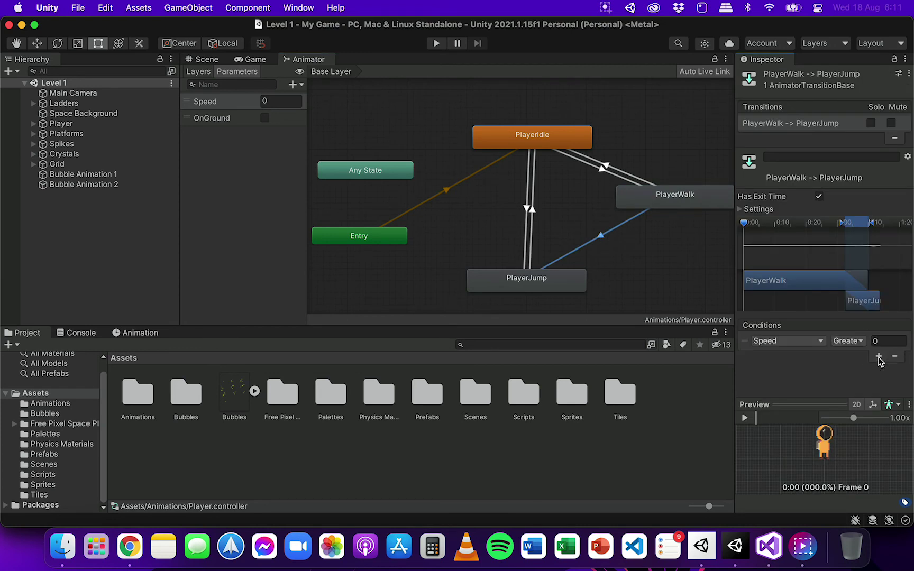
pyautogui.click(821, 341)
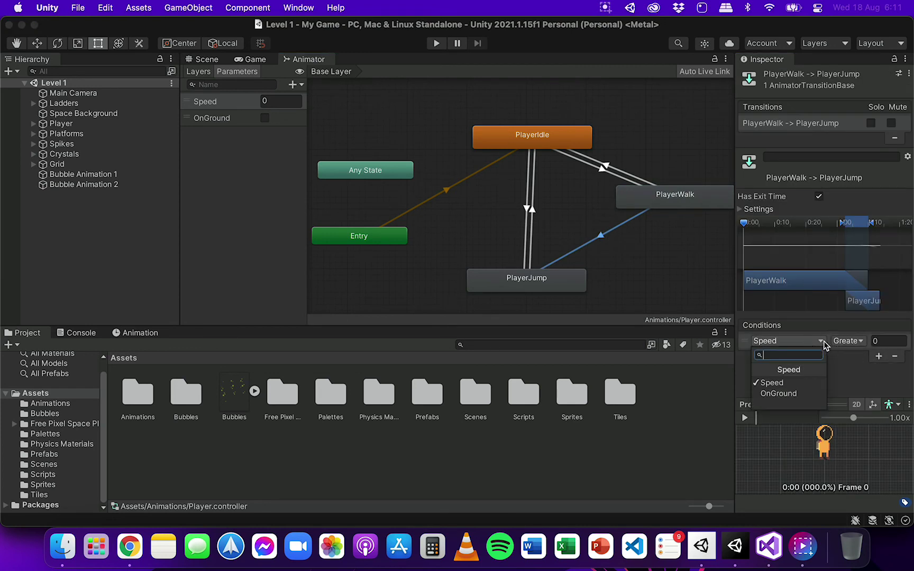
pyautogui.click(787, 394)
pyautogui.click(872, 340)
pyautogui.click(867, 359)
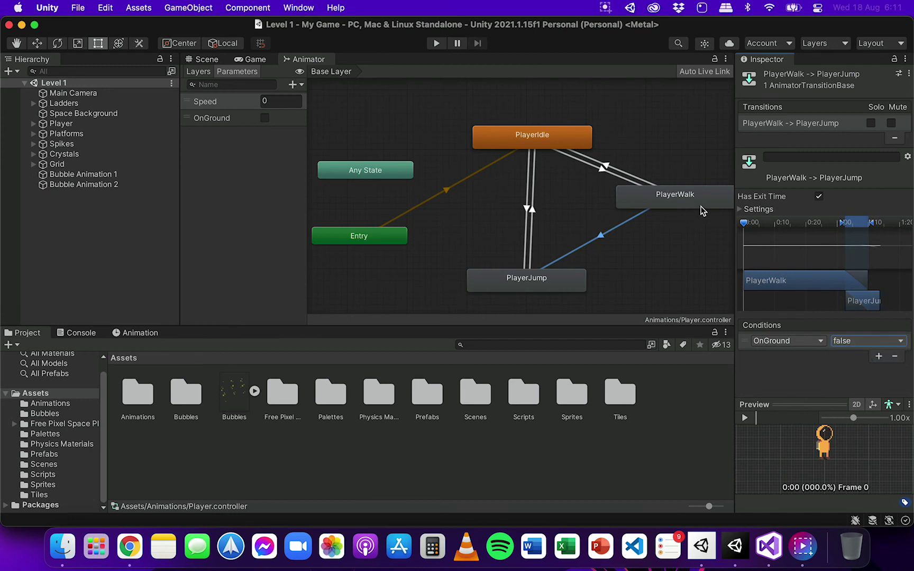
pyautogui.click(542, 137)
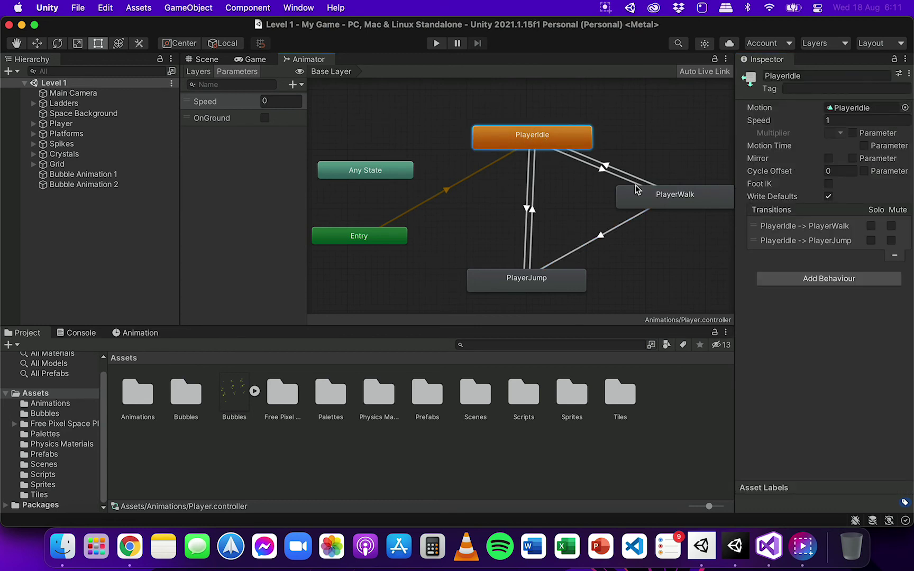
pyautogui.click(679, 199)
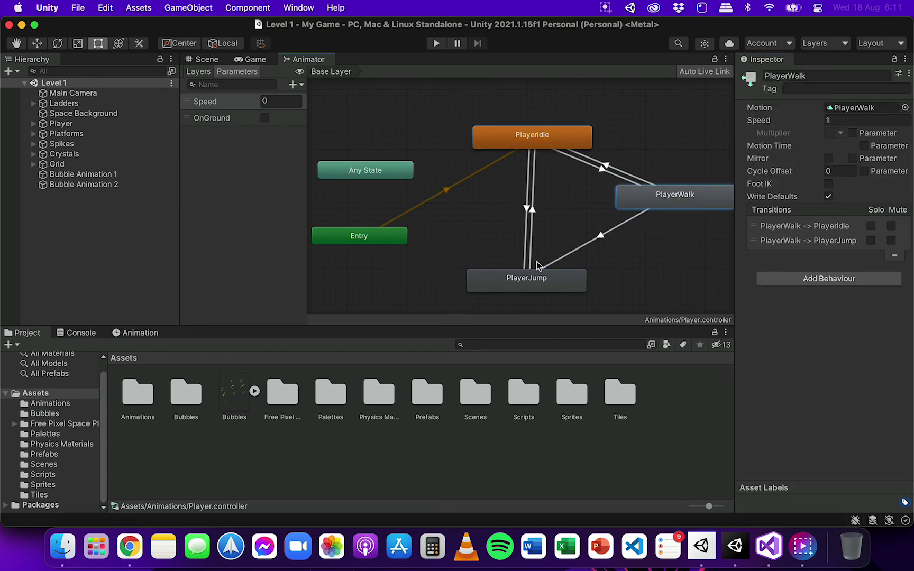
pyautogui.click(602, 239)
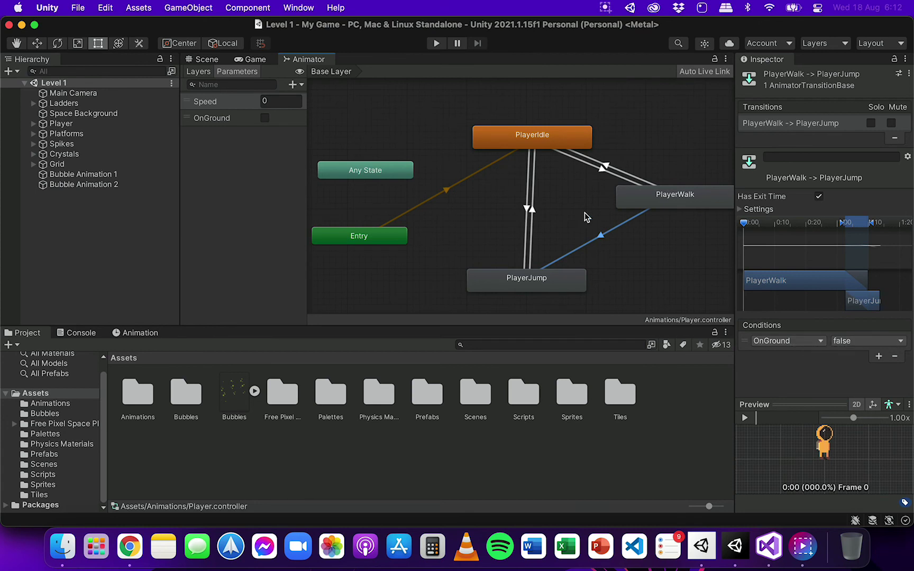
pyautogui.click(528, 211)
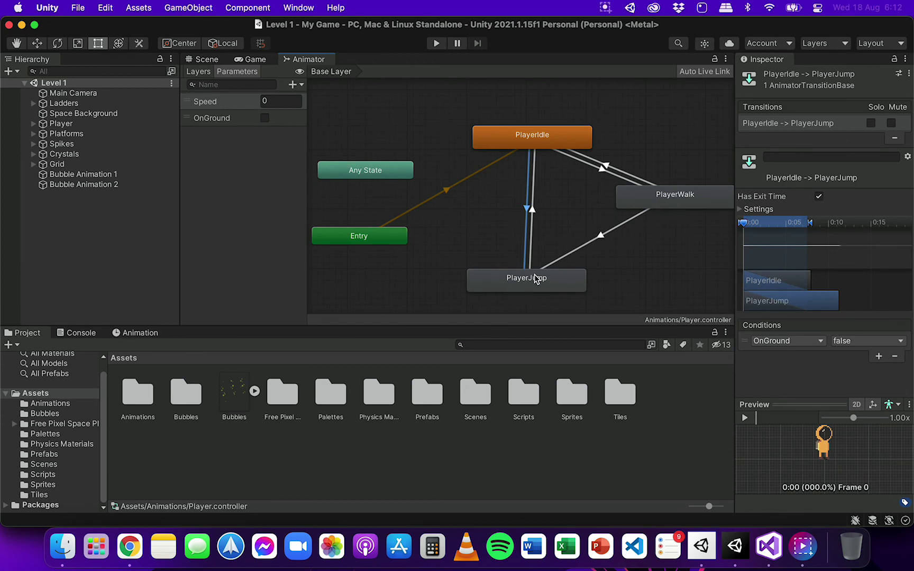
pyautogui.click(532, 214)
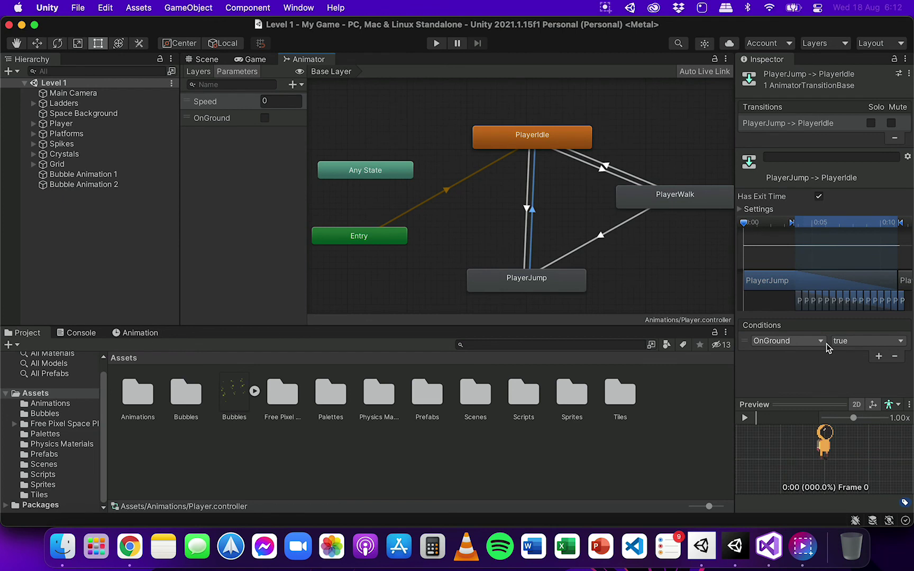
pyautogui.click(603, 170)
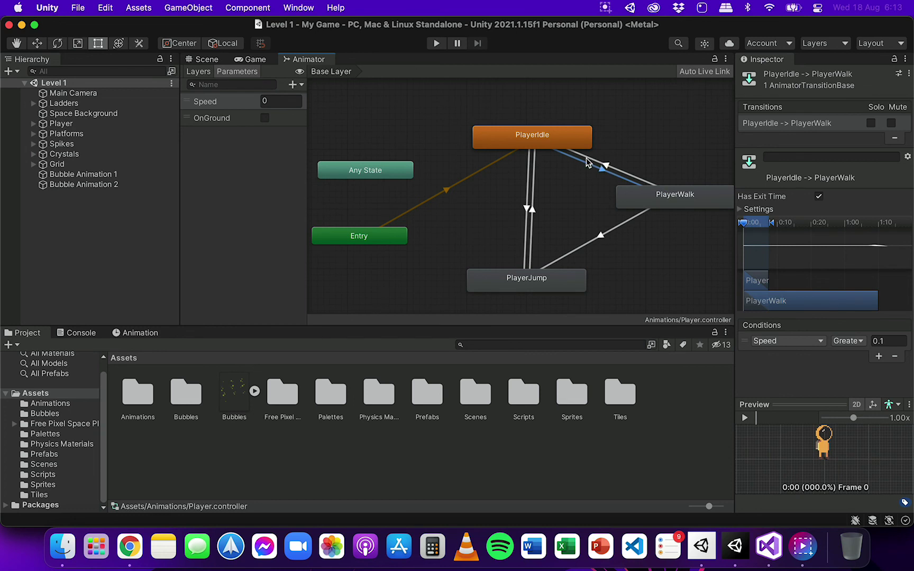
# Step: Turn off Has Exit Time on both transitions between PlayerWalk and PlayerIdle
pyautogui.click(607, 168)
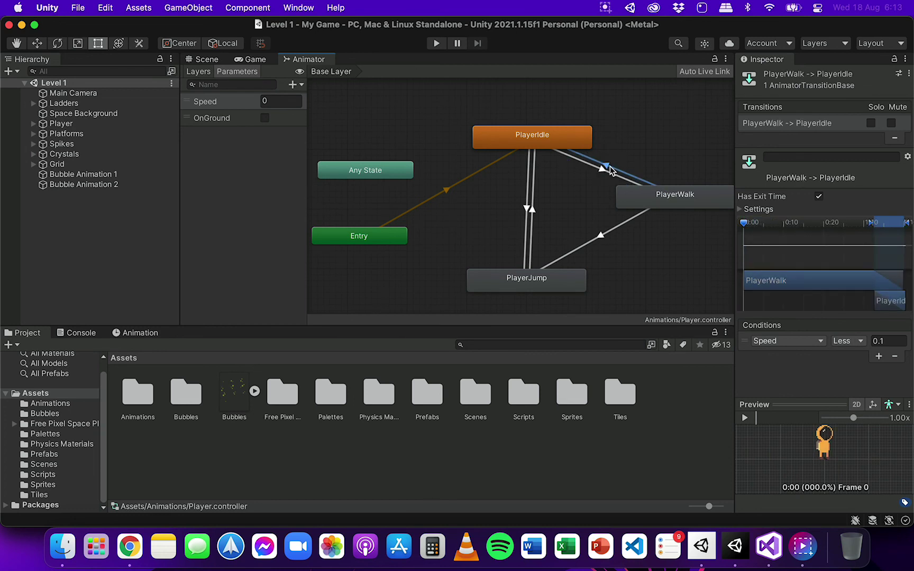
pyautogui.click(819, 197)
pyautogui.click(819, 197)
pyautogui.click(603, 170)
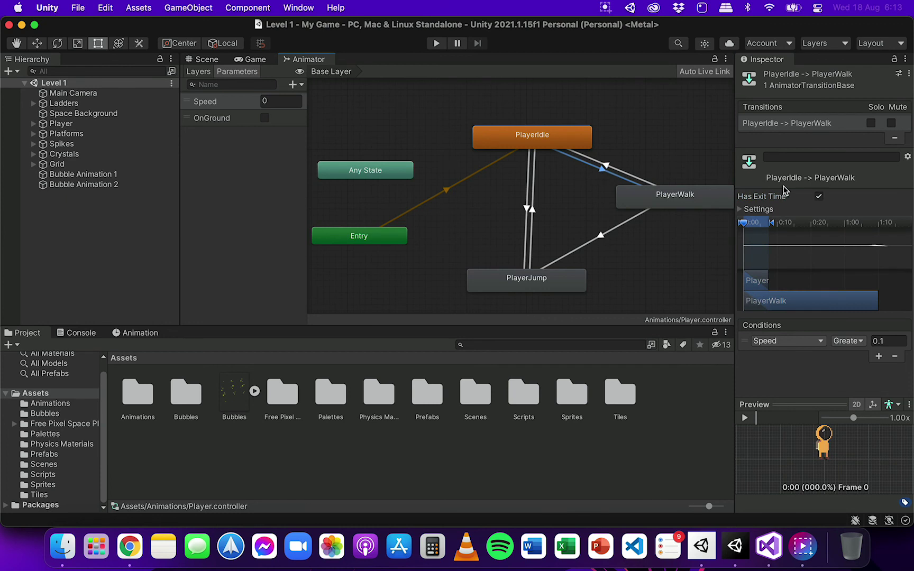
pyautogui.click(818, 196)
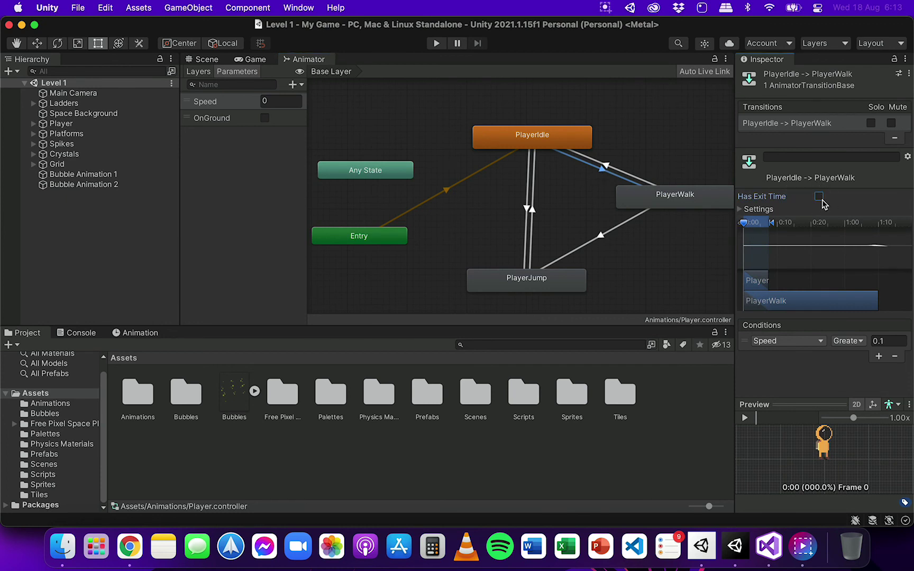
# Step: Disable Has Exit Time on the transitions leading into PlayerJump
pyautogui.click(603, 239)
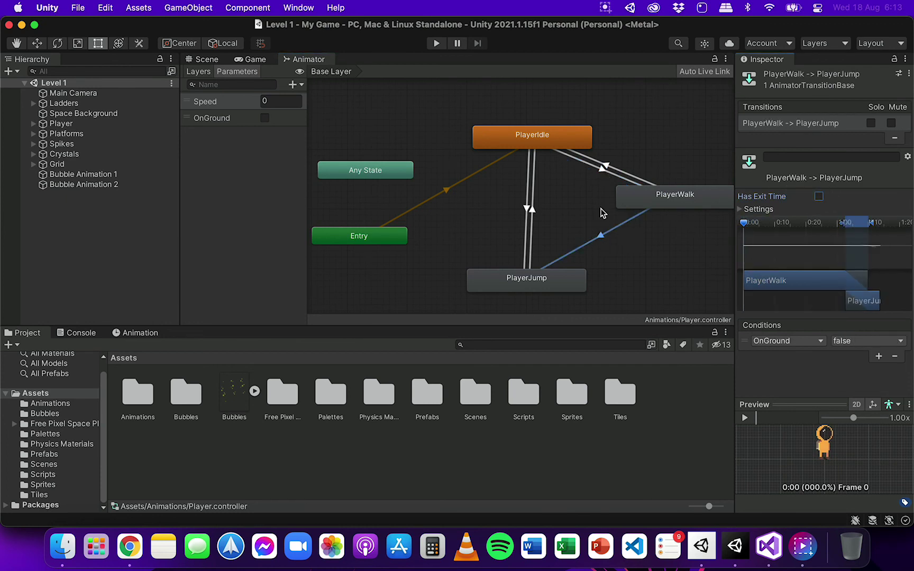
pyautogui.click(532, 212)
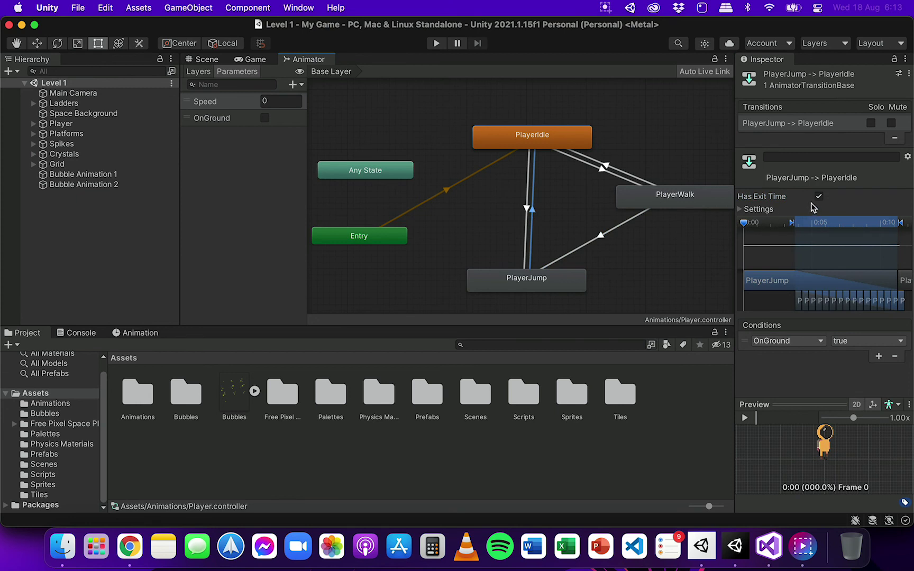
pyautogui.click(527, 208)
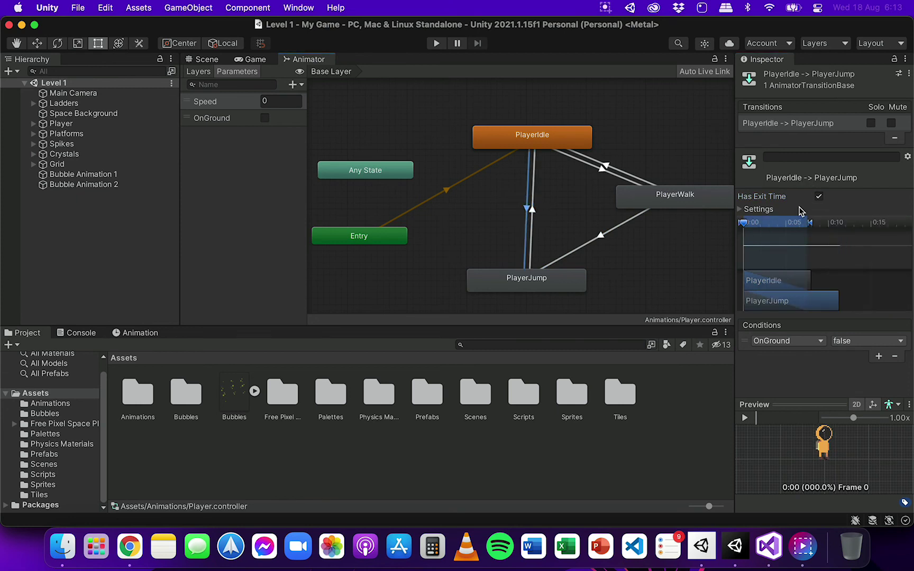
pyautogui.click(819, 197)
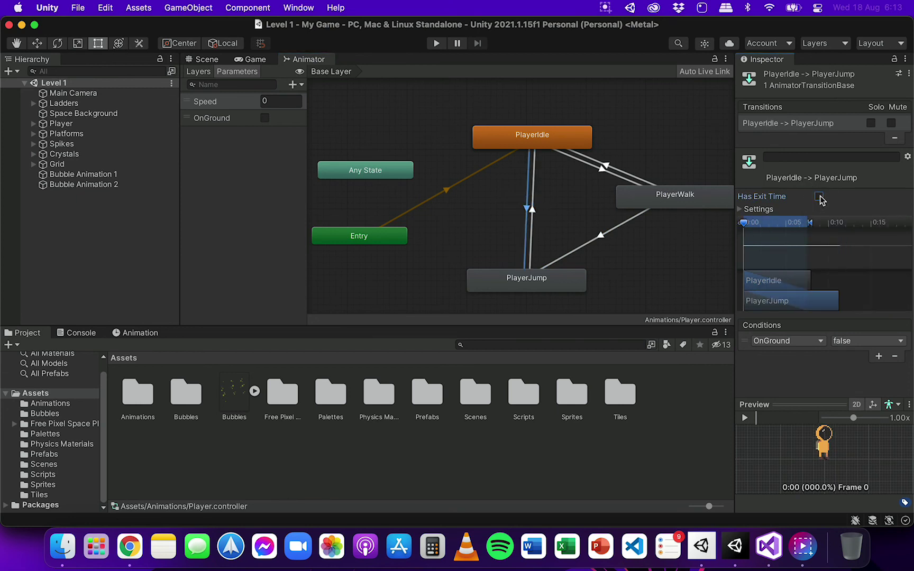